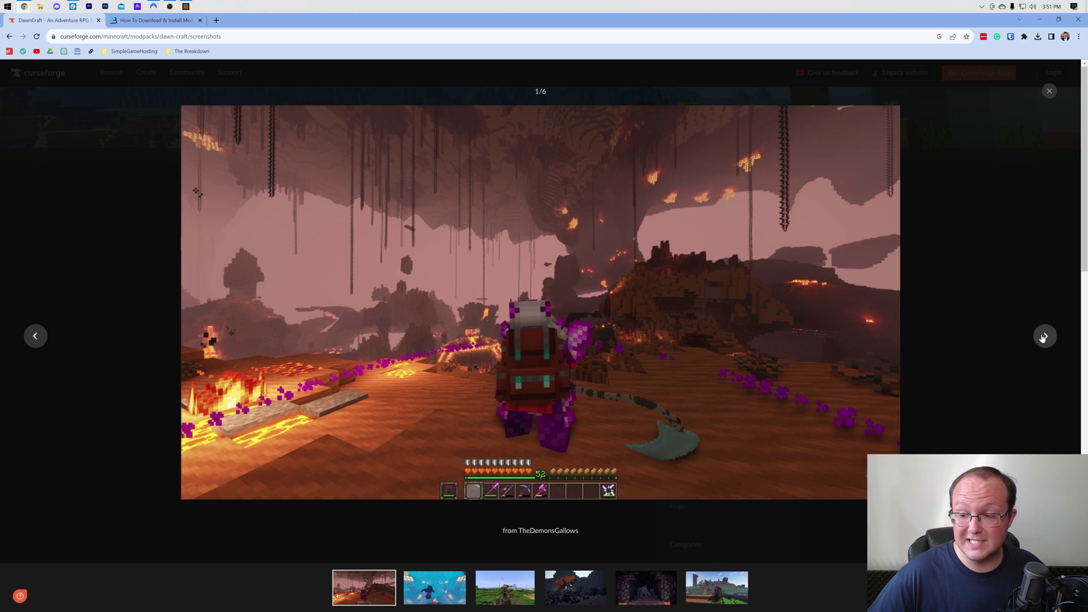
# Browse the DawnCraft modpack's screenshot gallery through to the sixth image
pyautogui.click(1043, 348)
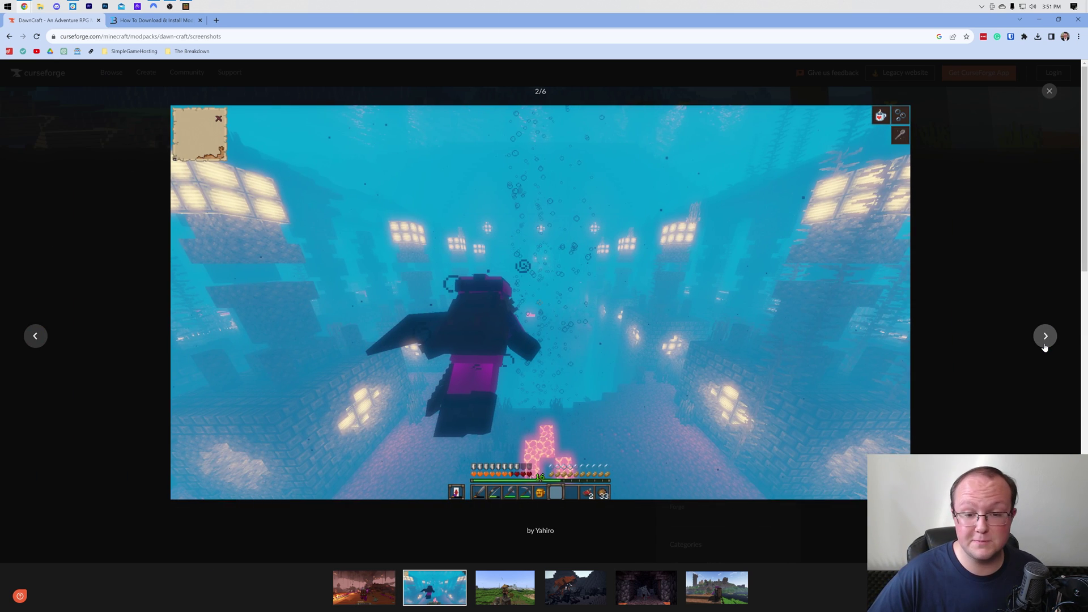
pyautogui.click(1044, 348)
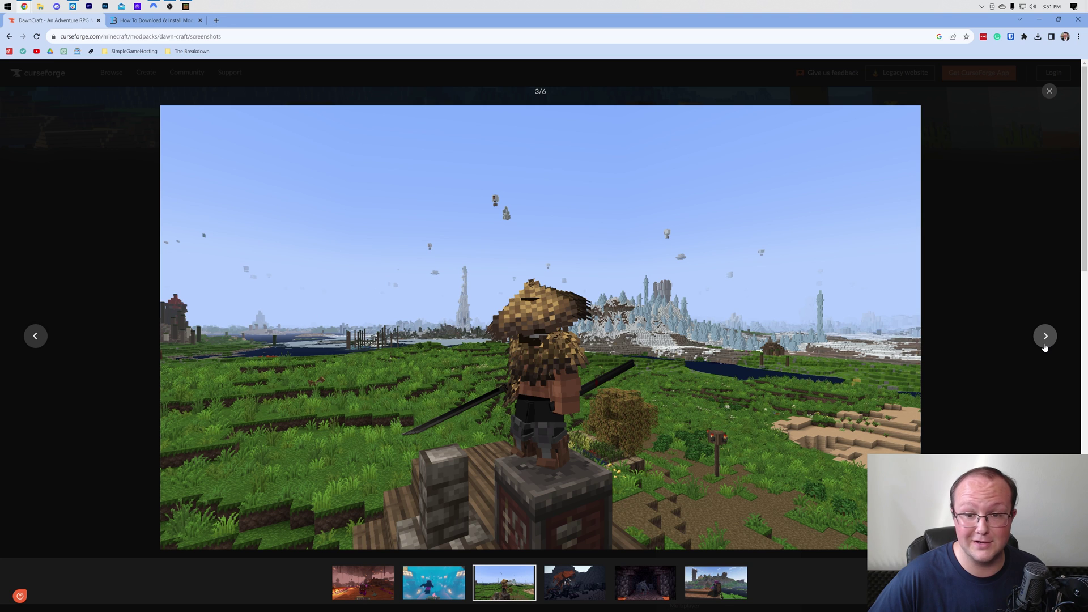
pyautogui.click(1044, 347)
pyautogui.click(1044, 347)
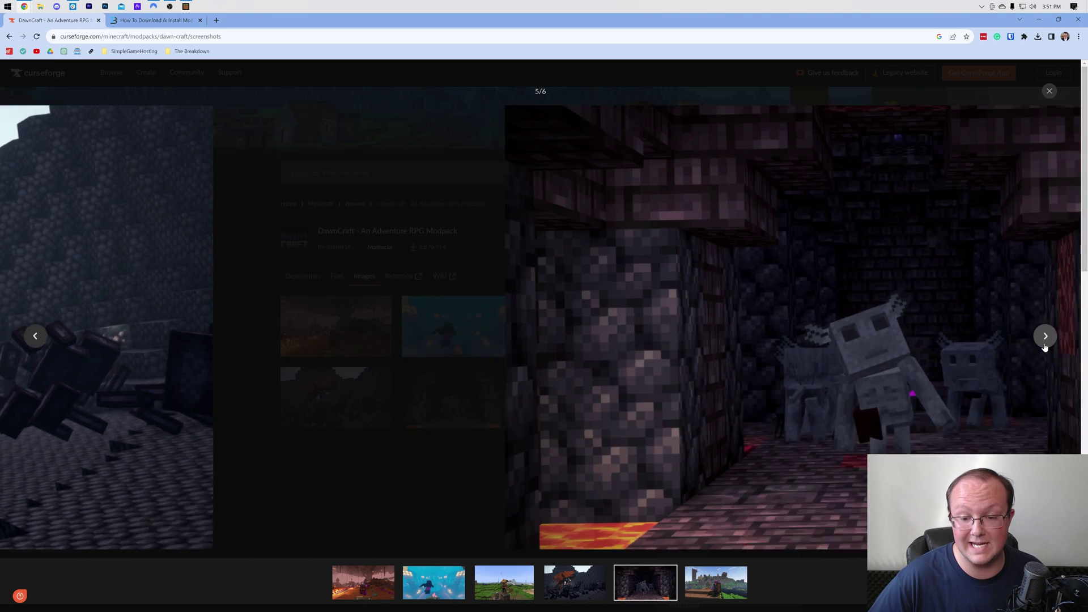
pyautogui.click(1038, 346)
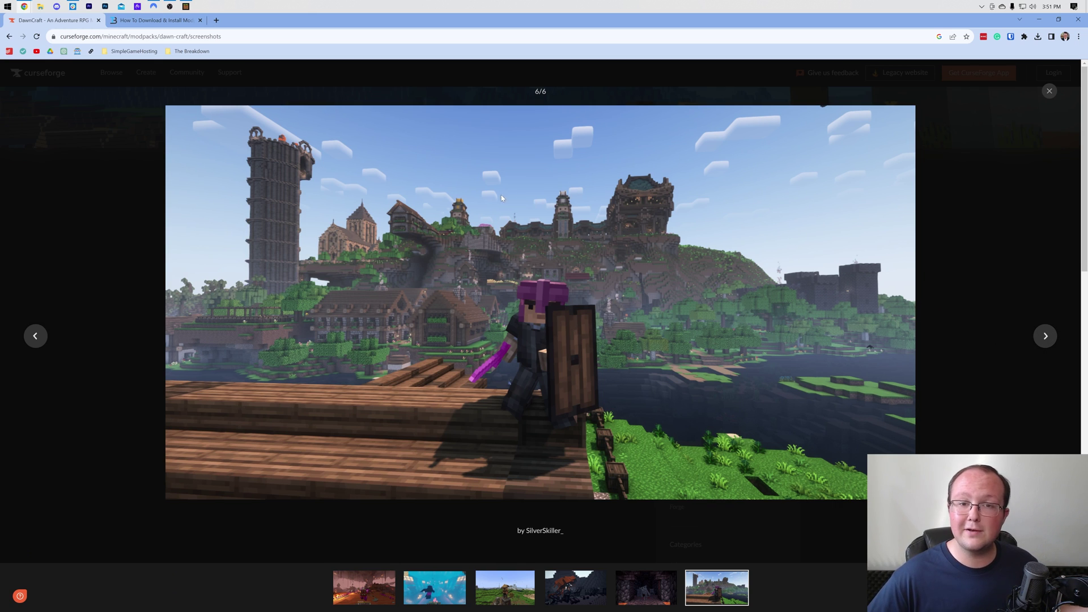
# Follow the CurseForge download link in the guide on installing modpacks with the CurseForge launcher
pyautogui.click(153, 20)
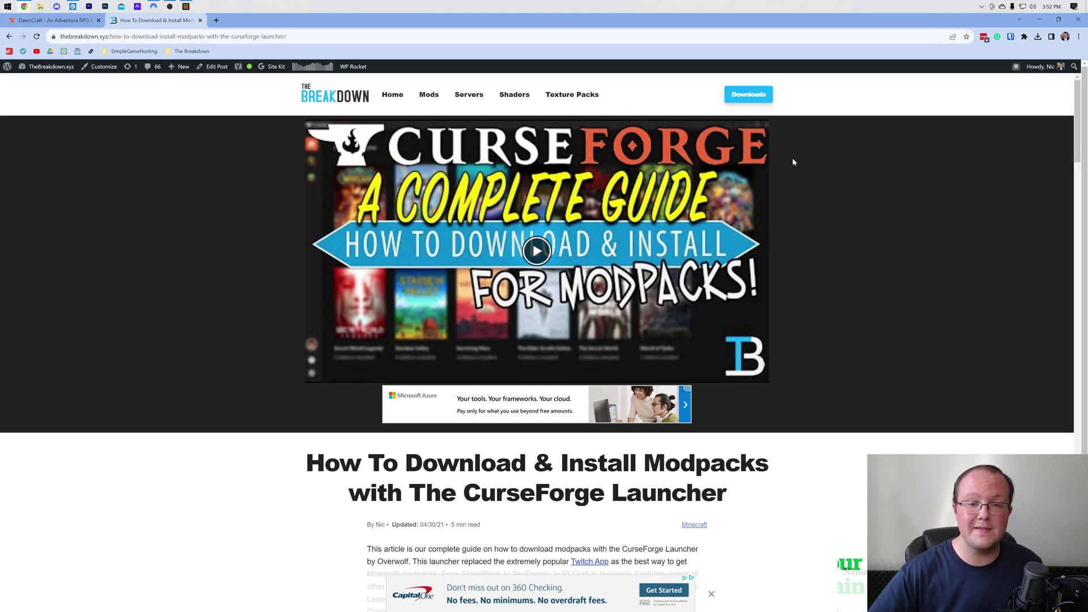
pyautogui.scroll(-3, 323, 233)
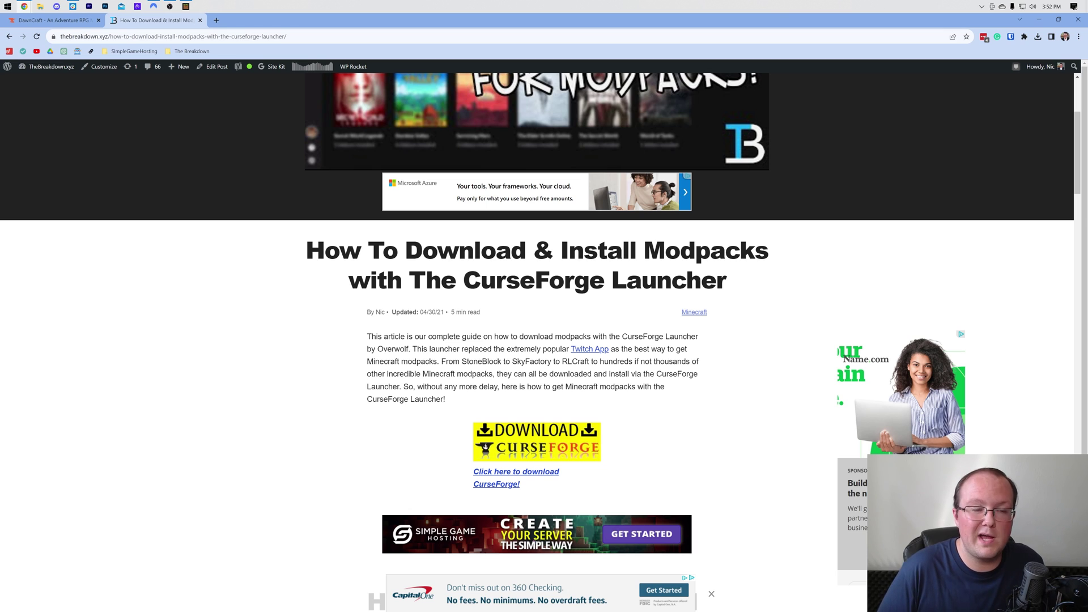
pyautogui.scroll(-1, 540, 341)
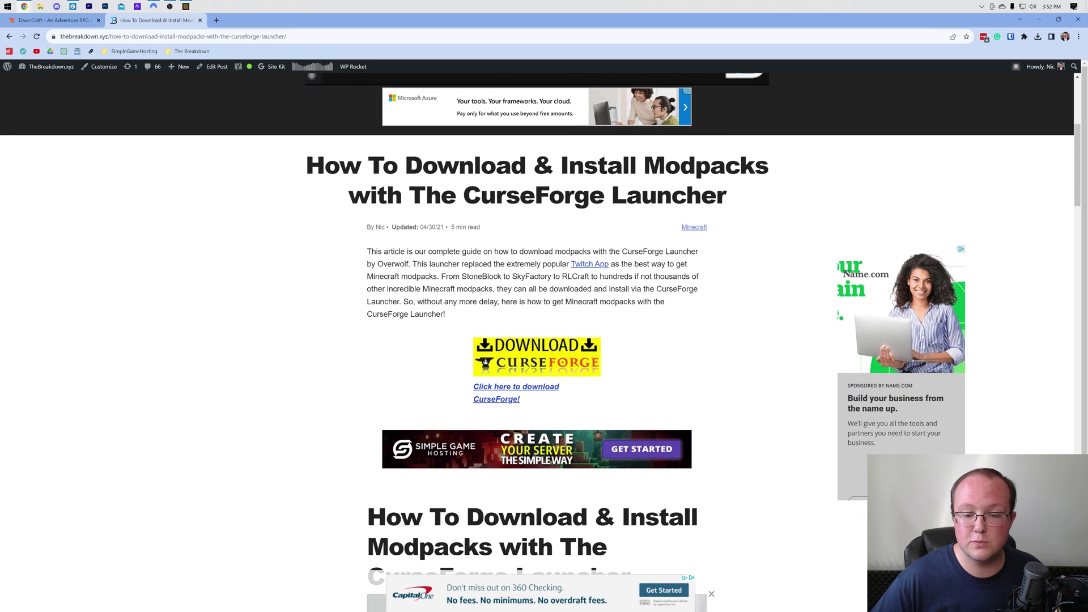
pyautogui.click(533, 359)
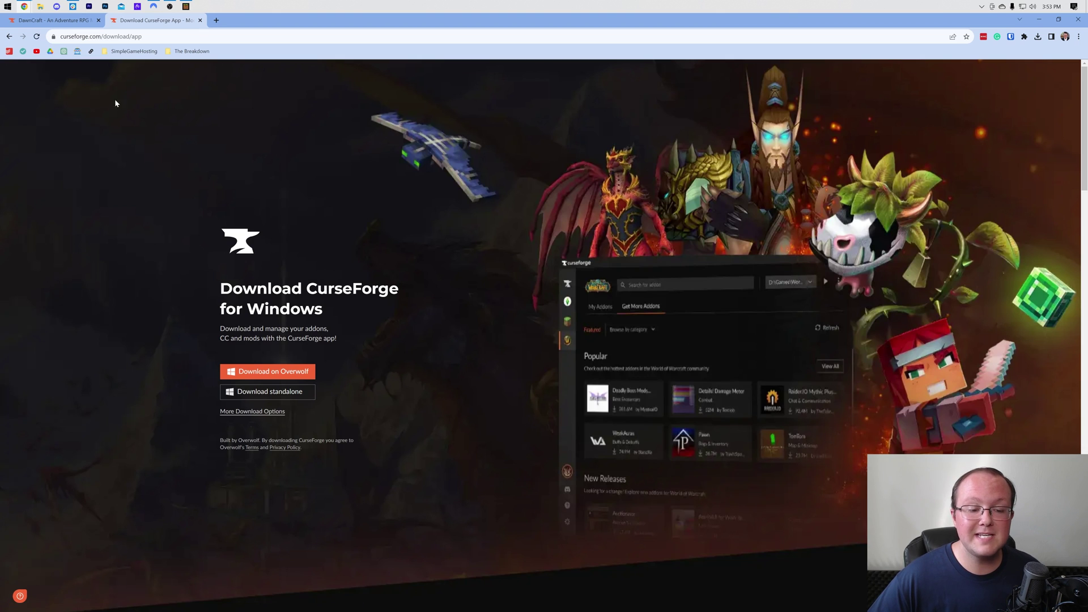
# Download the standalone CurseForge app for Windows
pyautogui.scroll(-1, 576, 308)
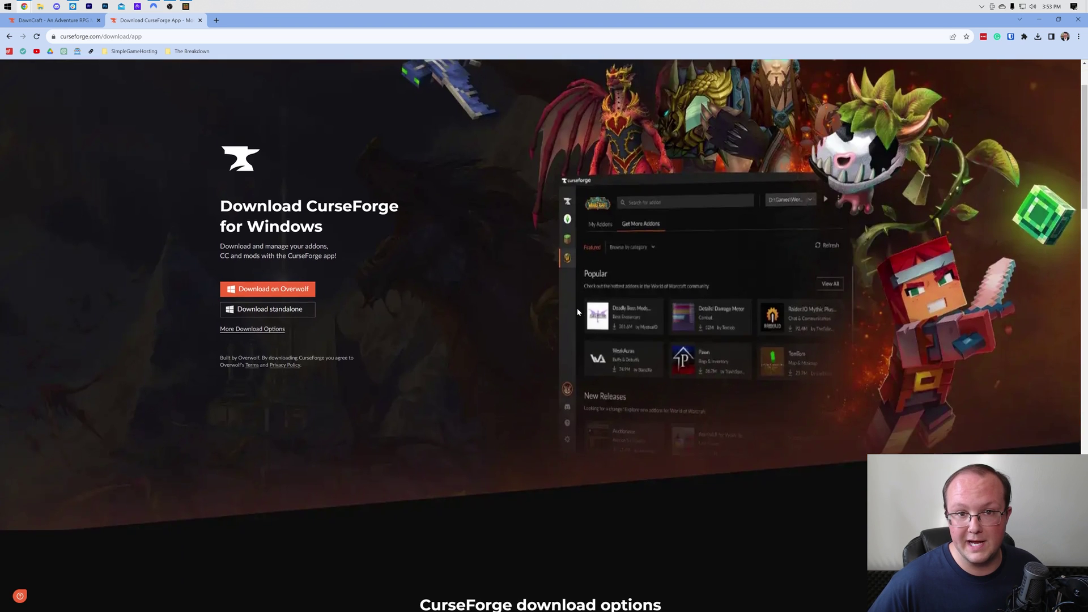
pyautogui.scroll(1, 578, 308)
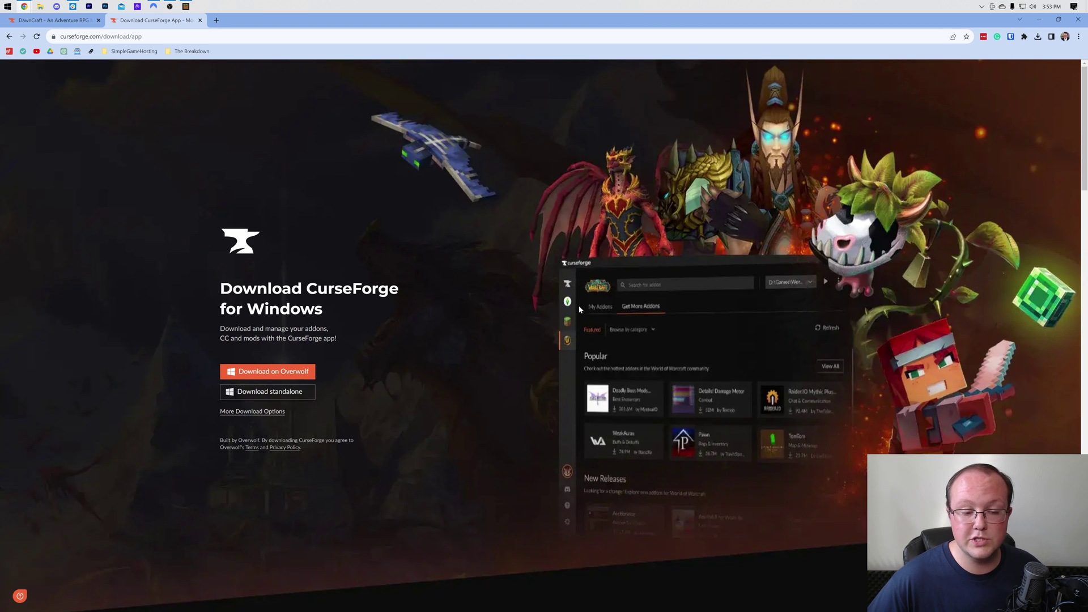
pyautogui.click(265, 396)
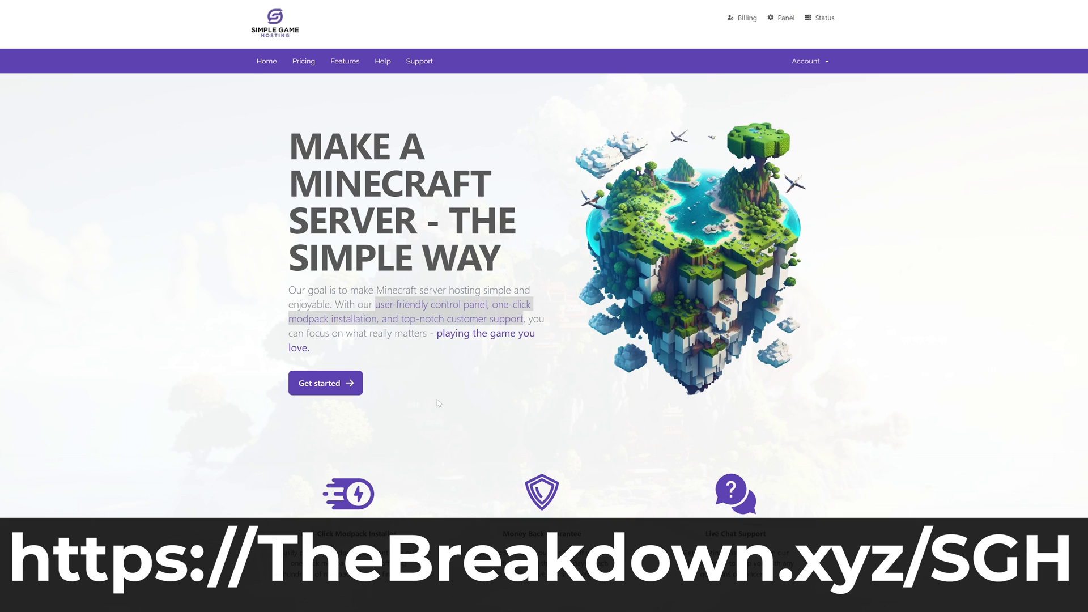
# Select DawnCraft version 1.27_hf in the server's modpack list, request its installation and cancel the request
pyautogui.scroll(-5, 187, 354)
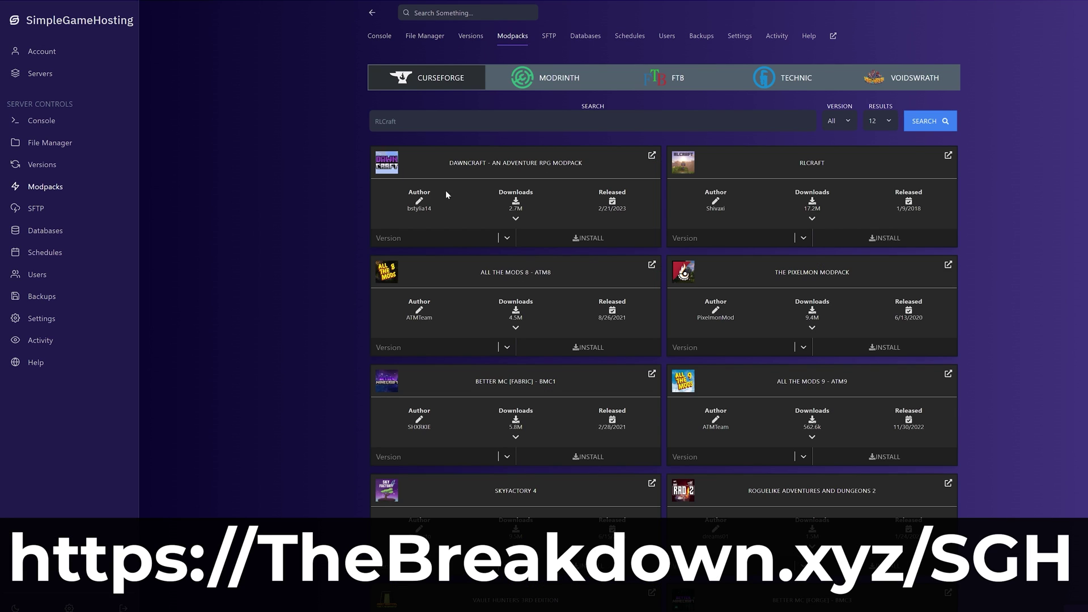
pyautogui.click(432, 241)
pyautogui.click(436, 368)
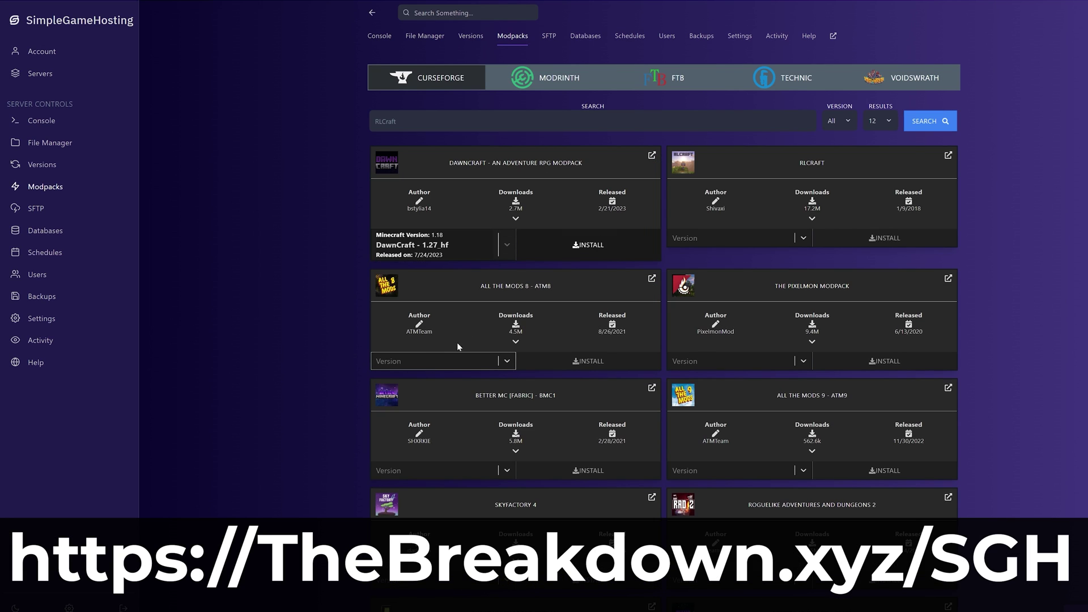
pyautogui.click(578, 255)
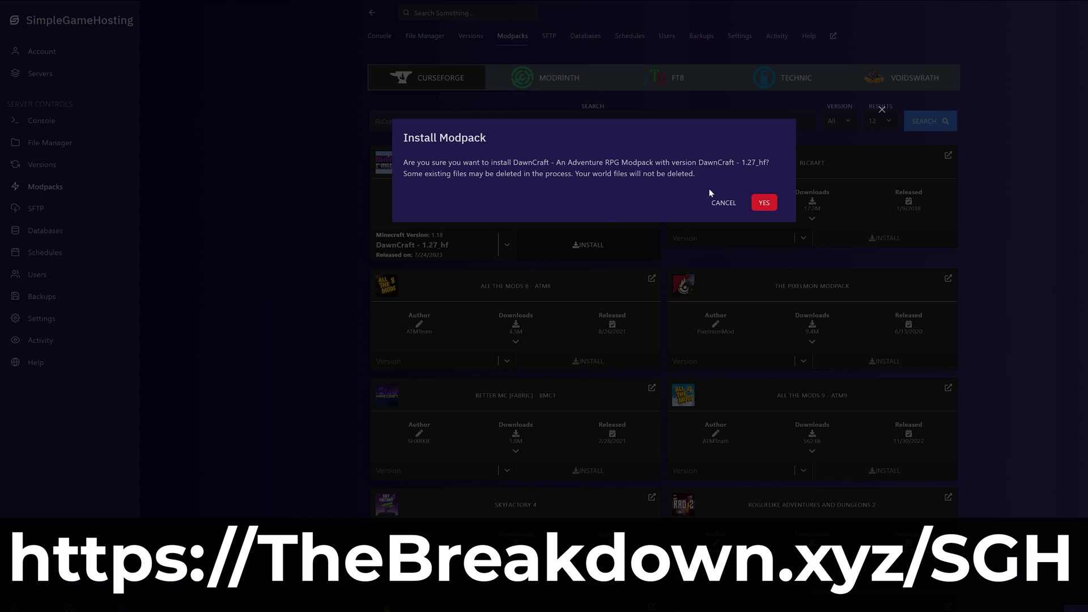
pyautogui.click(723, 203)
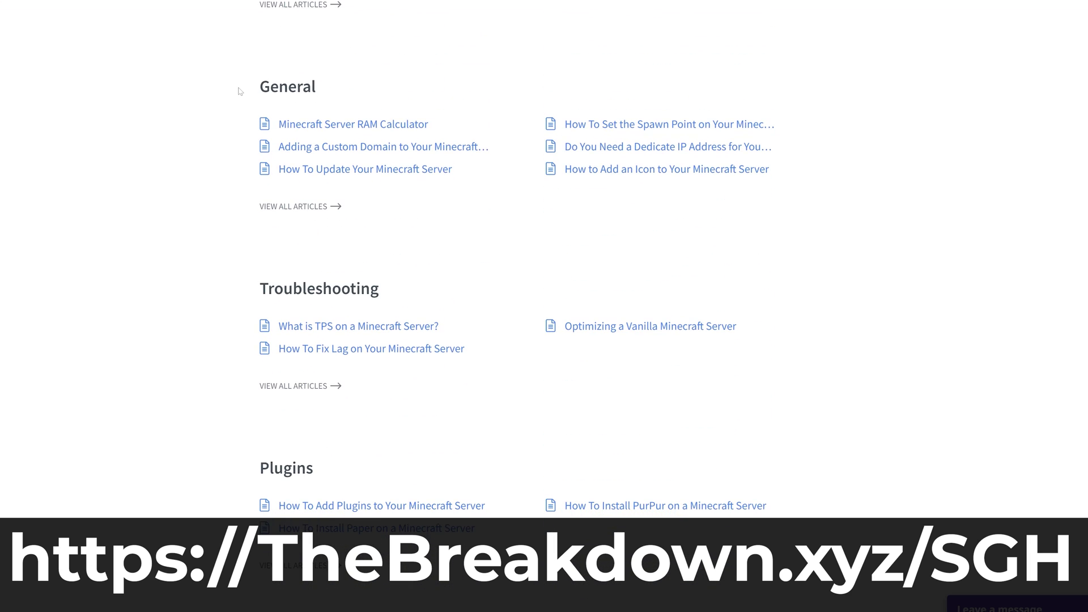
# Read the help center article on setting up modpacks on a Minecraft server, including RAM needs and control panel access
pyautogui.scroll(-4, 238, 91)
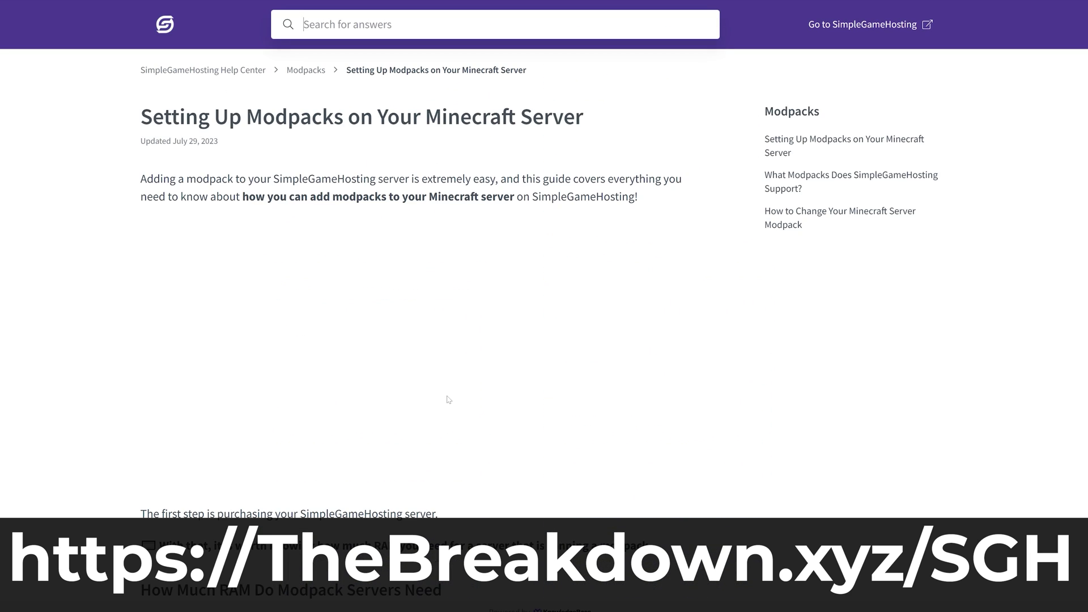
pyautogui.scroll(-1, 123, 321)
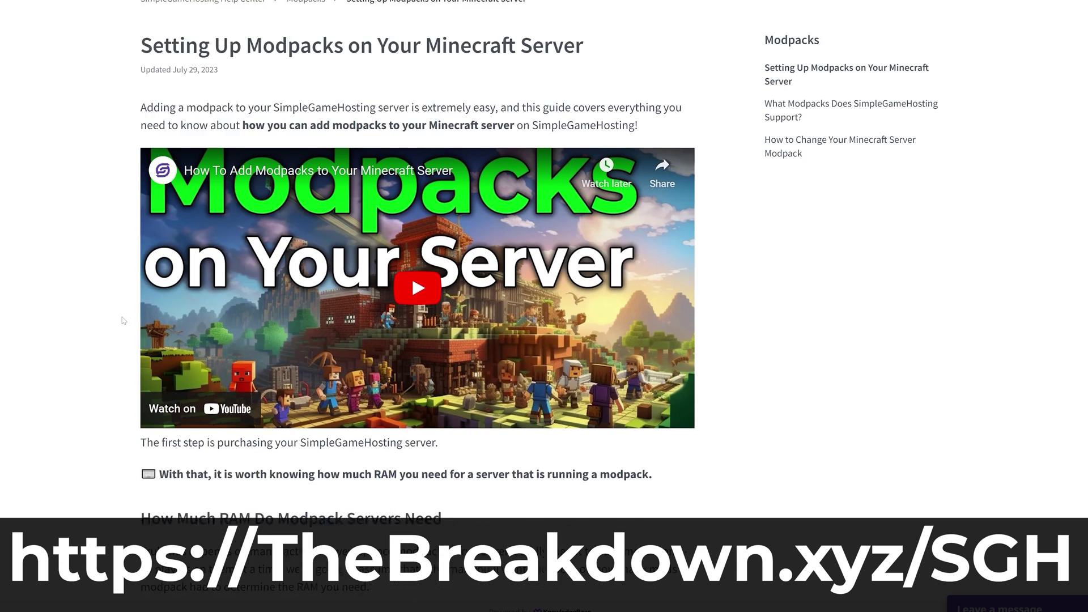
pyautogui.scroll(-10, 123, 320)
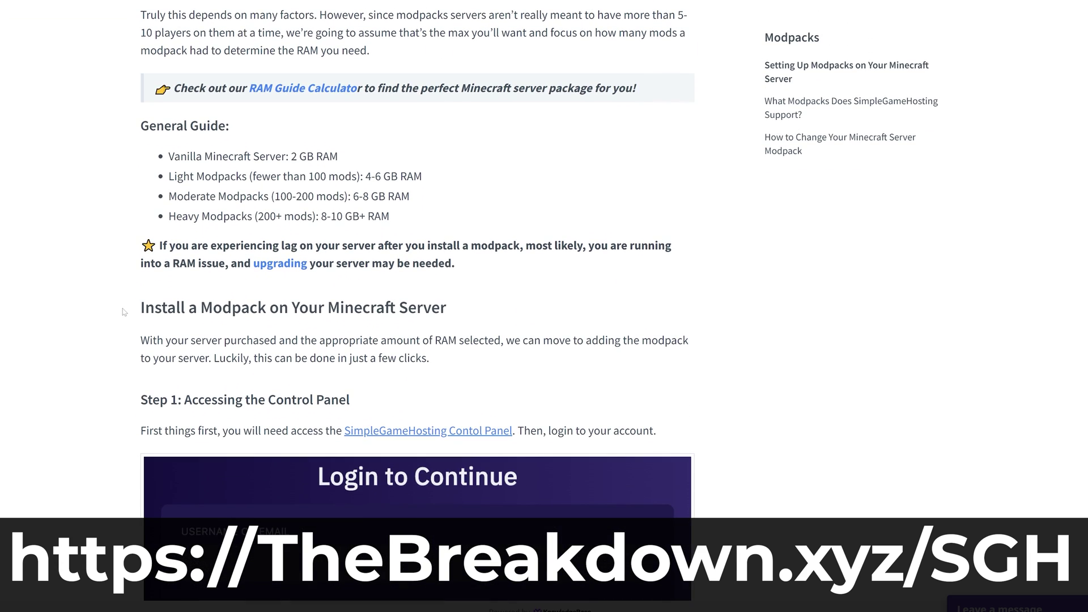
pyautogui.scroll(-7, 124, 309)
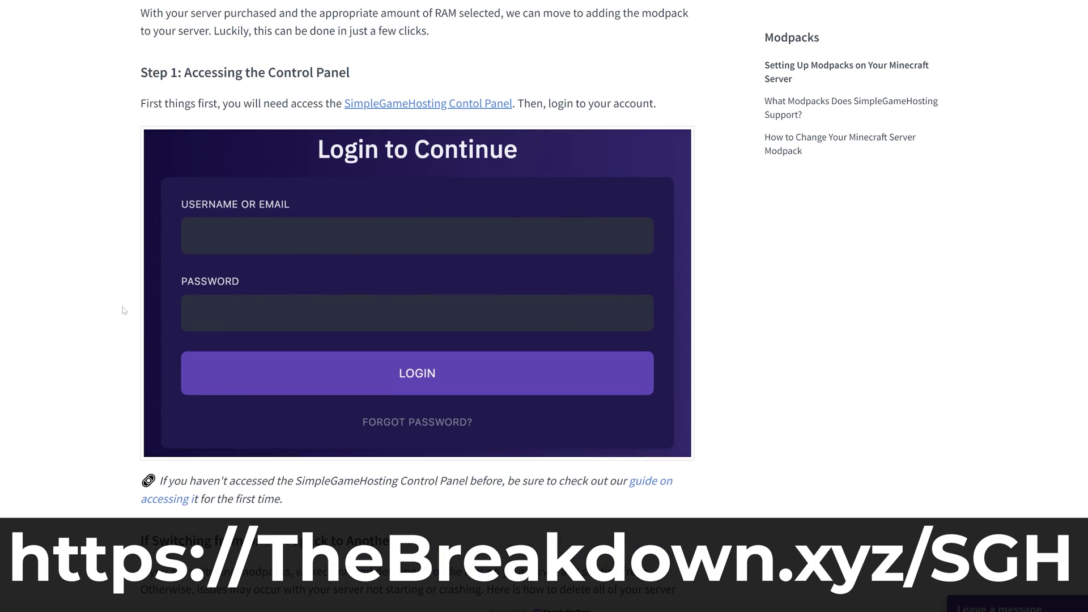
pyautogui.scroll(-4, 124, 310)
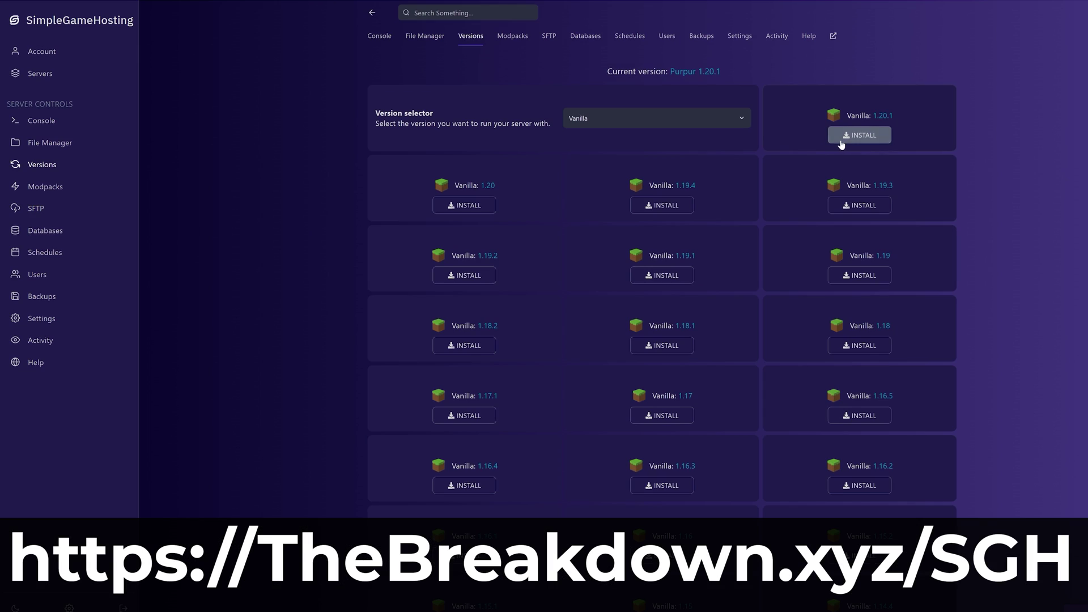
# Request server installs of Vanilla 1.20.1 and Purpur 1.20.1, cancelling each request
pyautogui.click(859, 135)
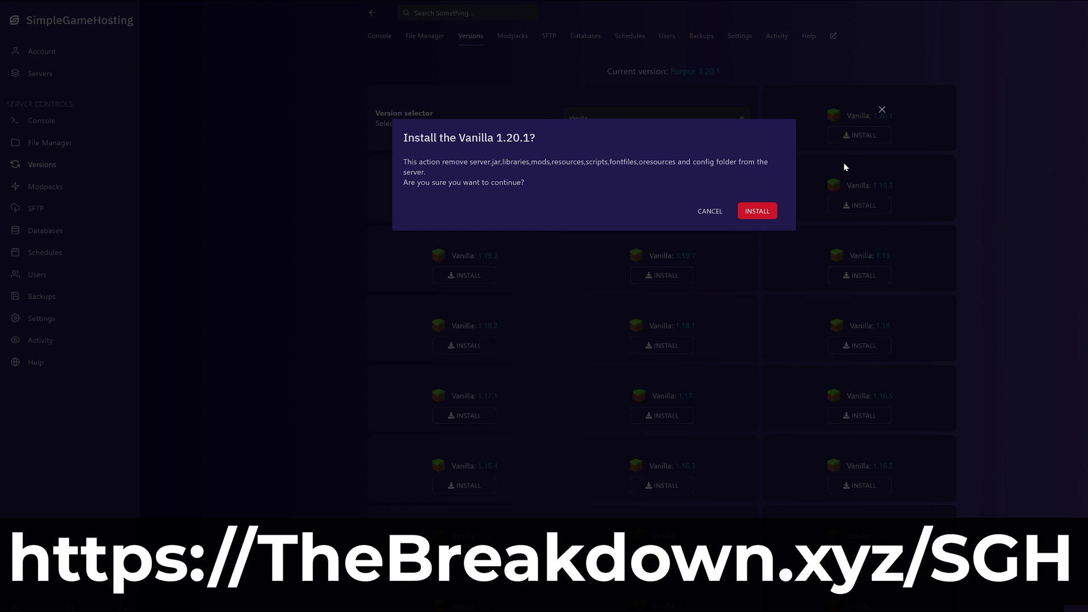
pyautogui.click(709, 212)
pyautogui.click(657, 118)
pyautogui.click(663, 170)
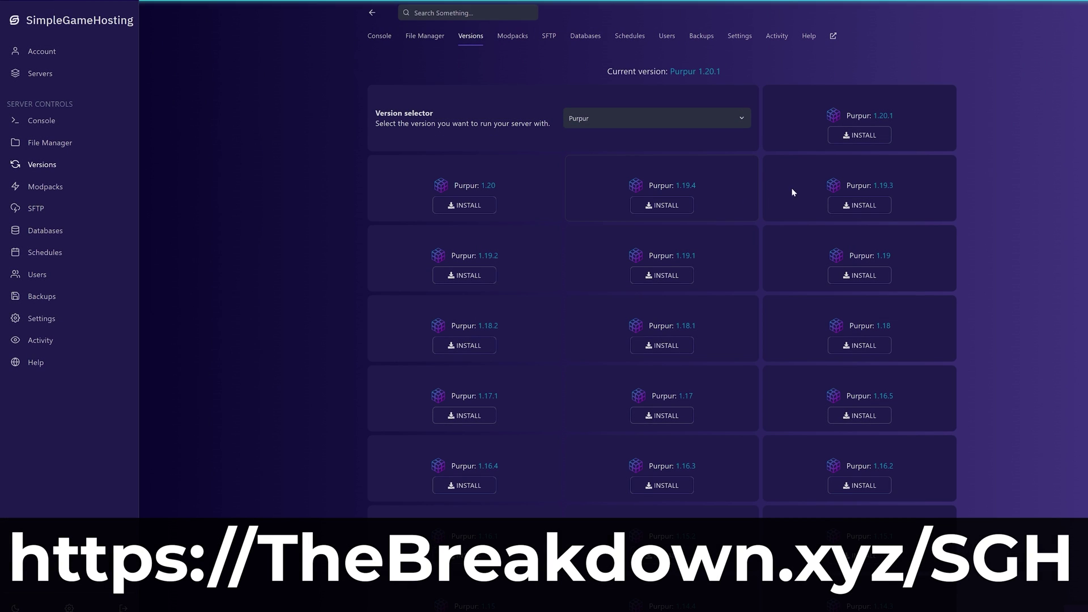
pyautogui.click(859, 135)
pyautogui.click(710, 211)
# Examine the hosting site's server creation and modpack sections and the test server's name on its console page
pyautogui.moveTo(522, 204); pyautogui.dragTo(713, 203)
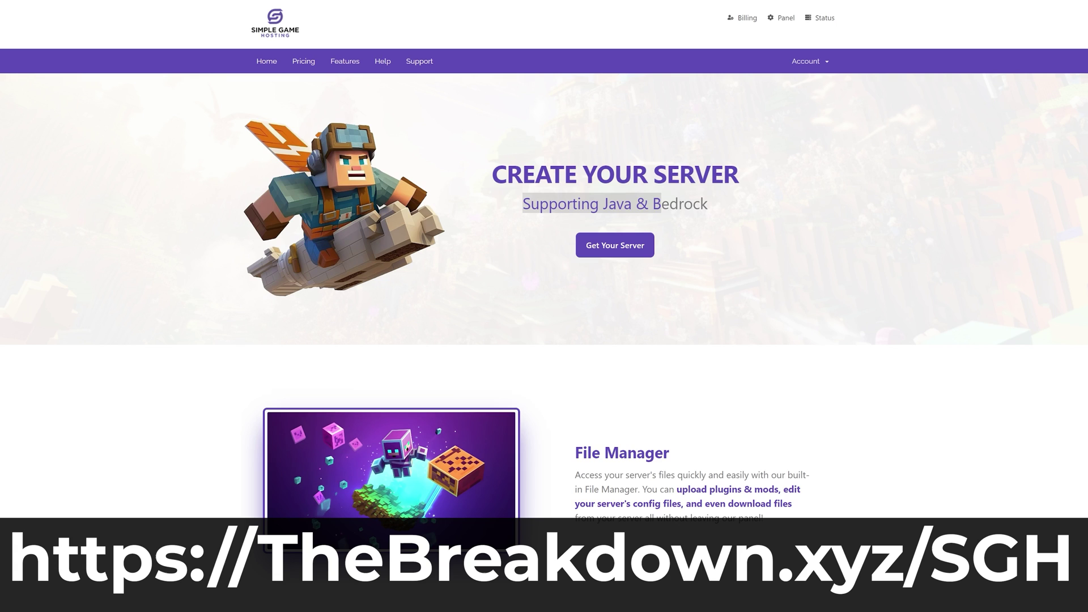
pyautogui.scroll(-10, 493, 147)
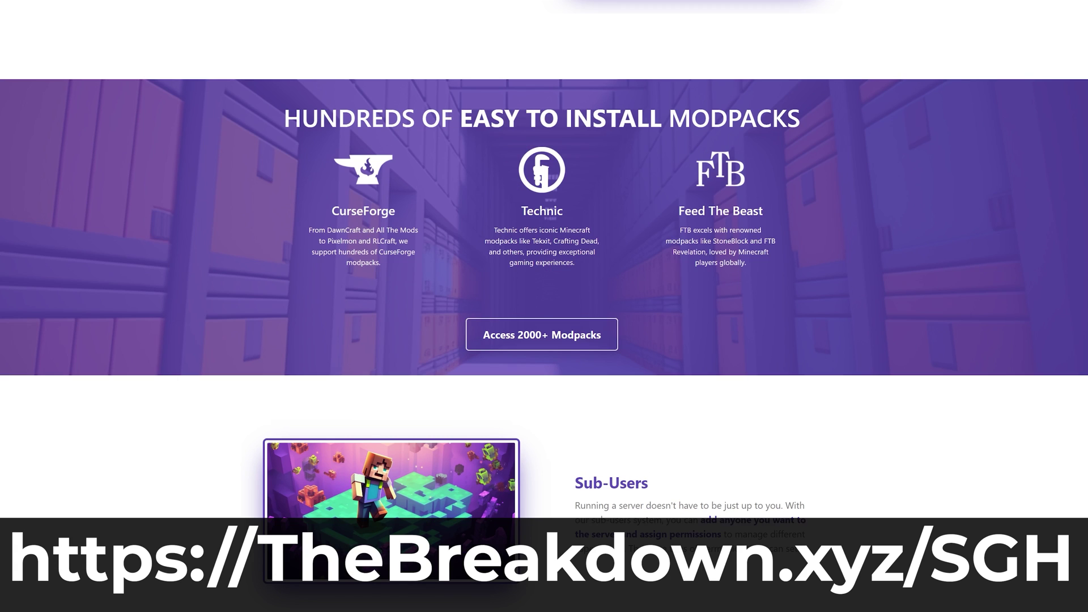
pyautogui.moveTo(810, 123); pyautogui.dragTo(300, 136)
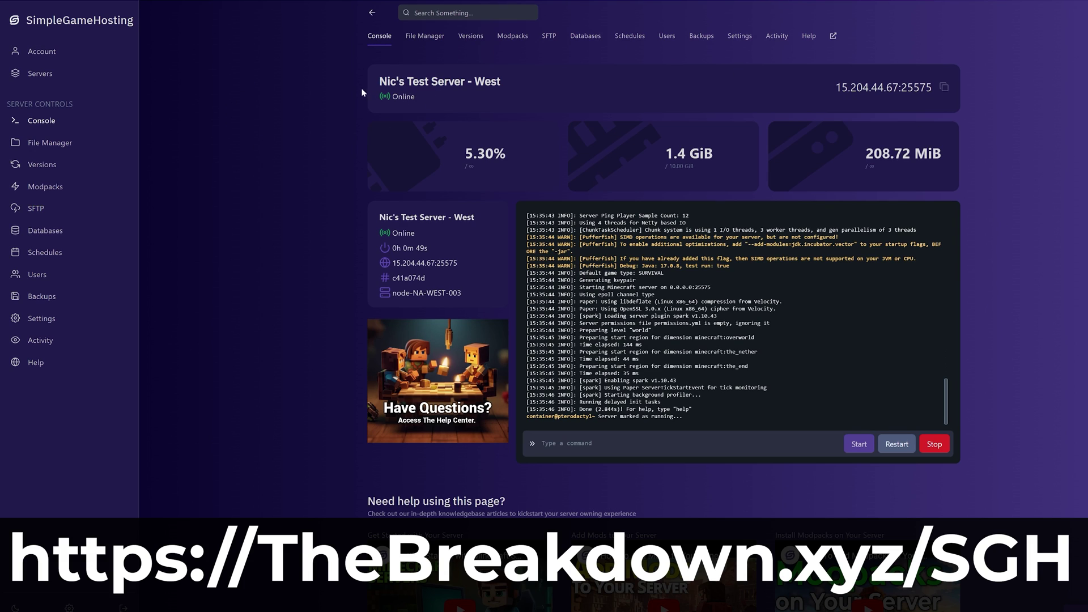
pyautogui.moveTo(374, 84); pyautogui.dragTo(532, 89)
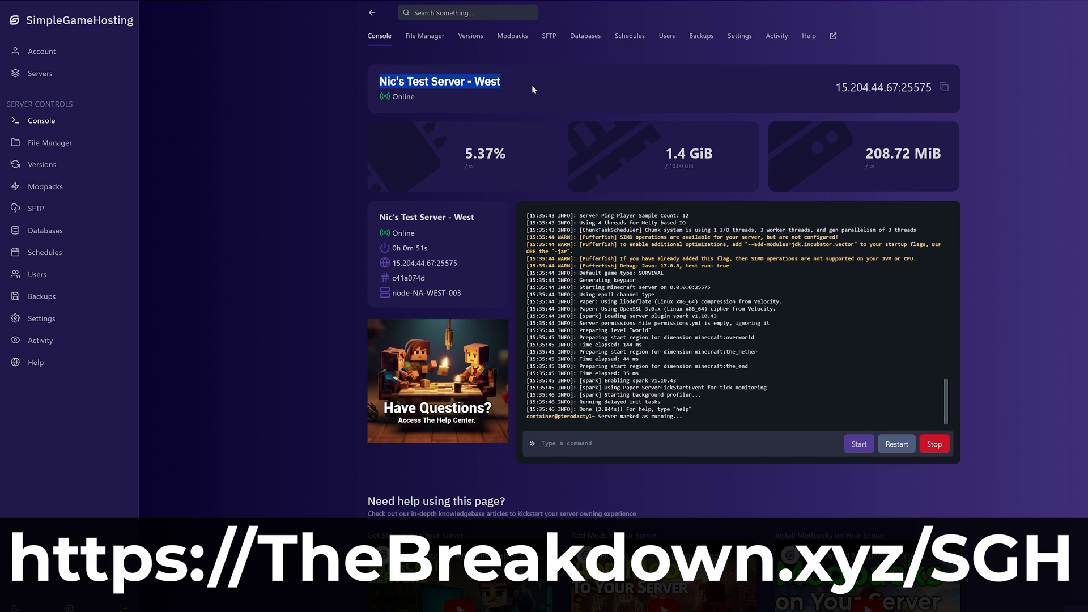
pyautogui.click(532, 90)
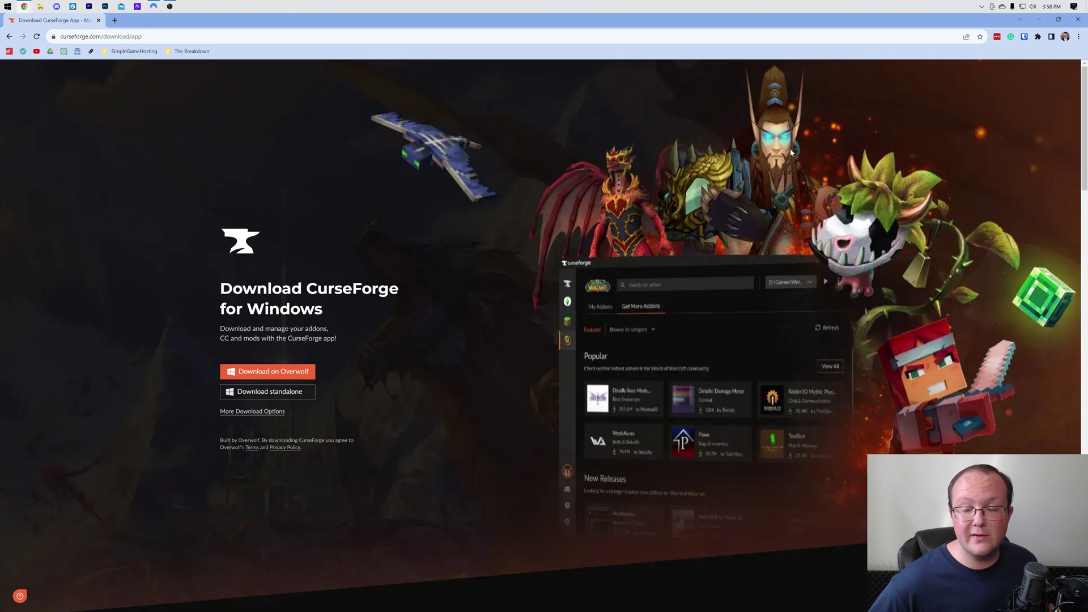
# Move the CurseForge installer from the Downloads folder to the desktop and close File Explorer
pyautogui.press('super+d')
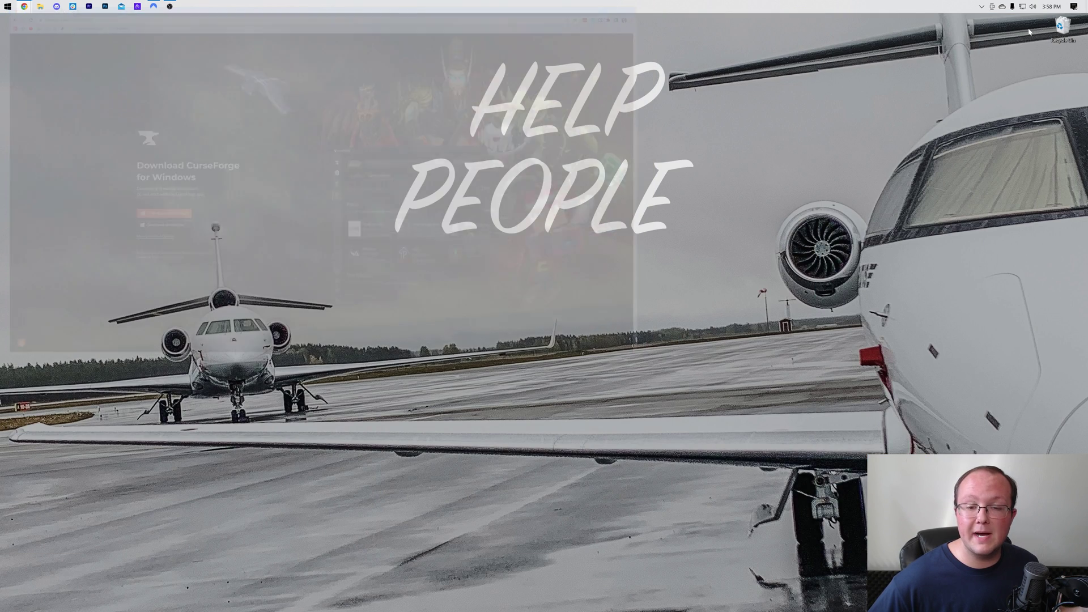
pyautogui.click(43, 9)
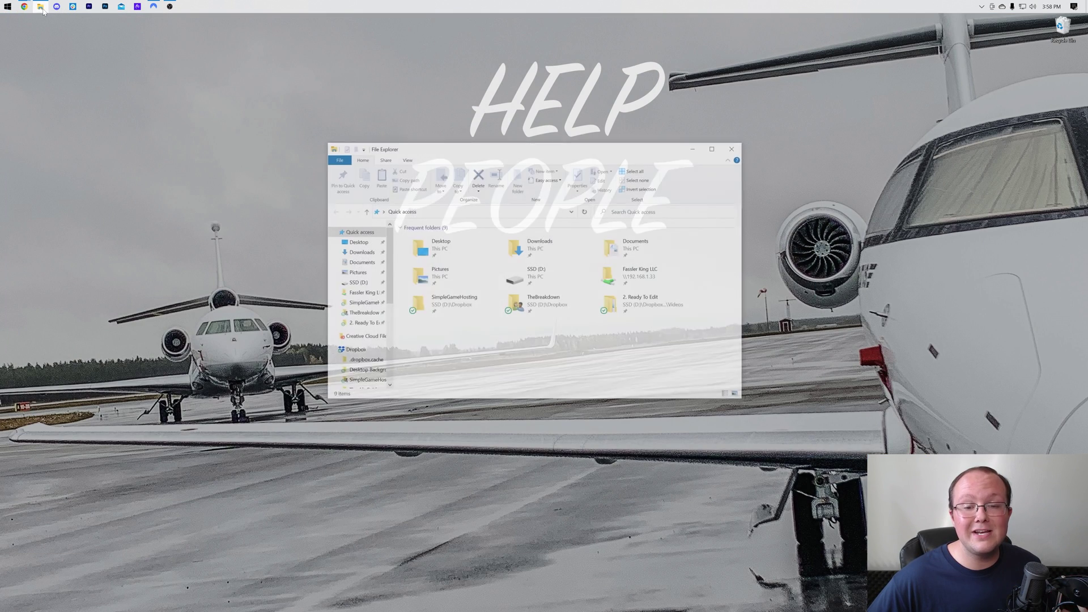
pyautogui.click(360, 253)
pyautogui.moveTo(436, 250); pyautogui.dragTo(428, 111)
pyautogui.click(732, 146)
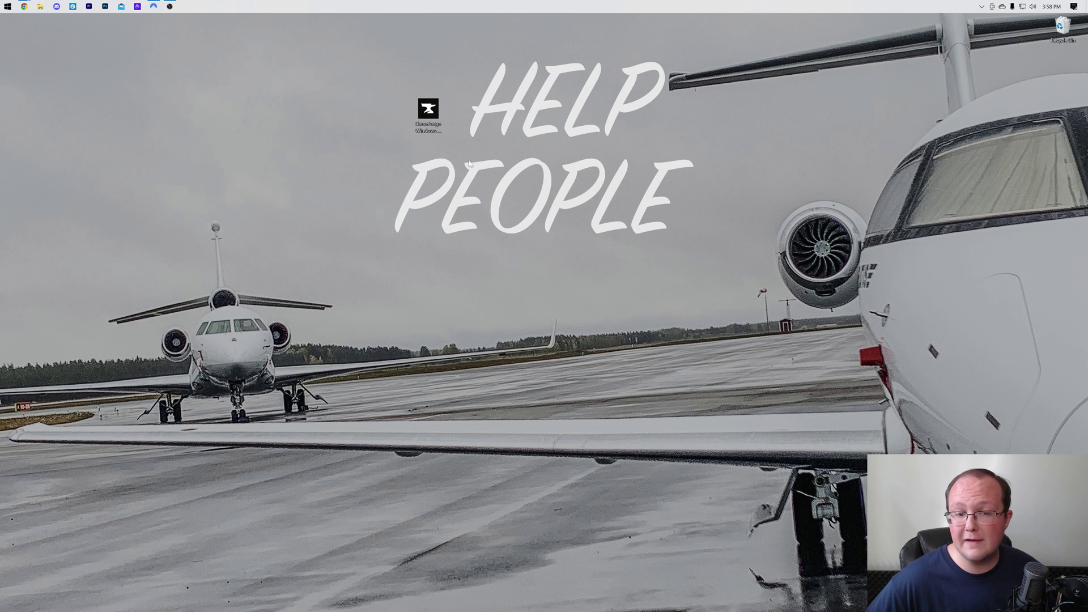
# Run the CurseForge Windows installer in English, accept the terms and privacy policy, and install to the default folder
pyautogui.click(428, 128)
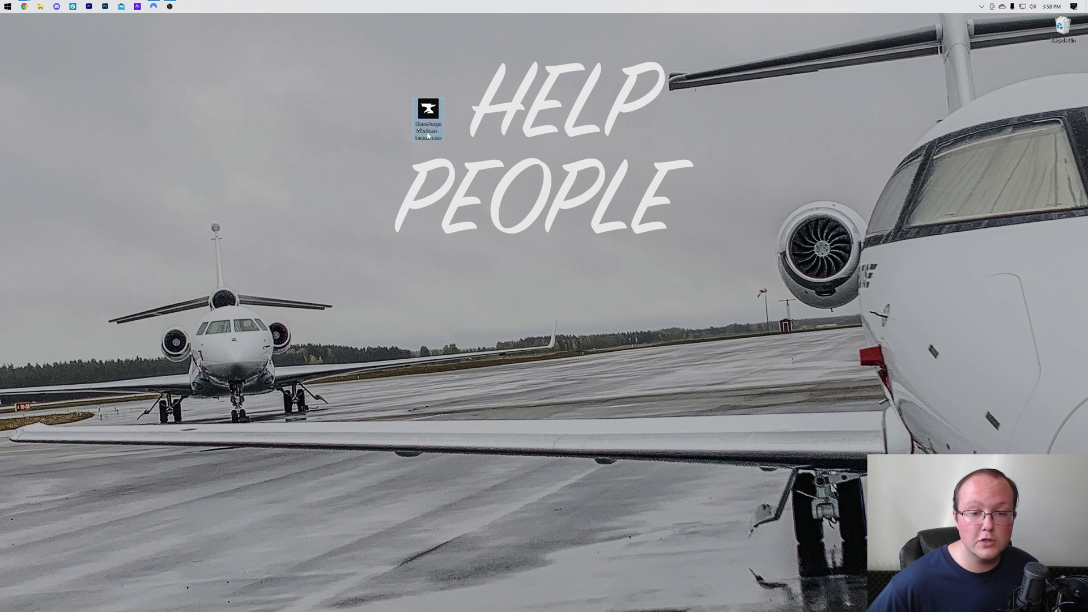
pyautogui.doubleClick(444, 141)
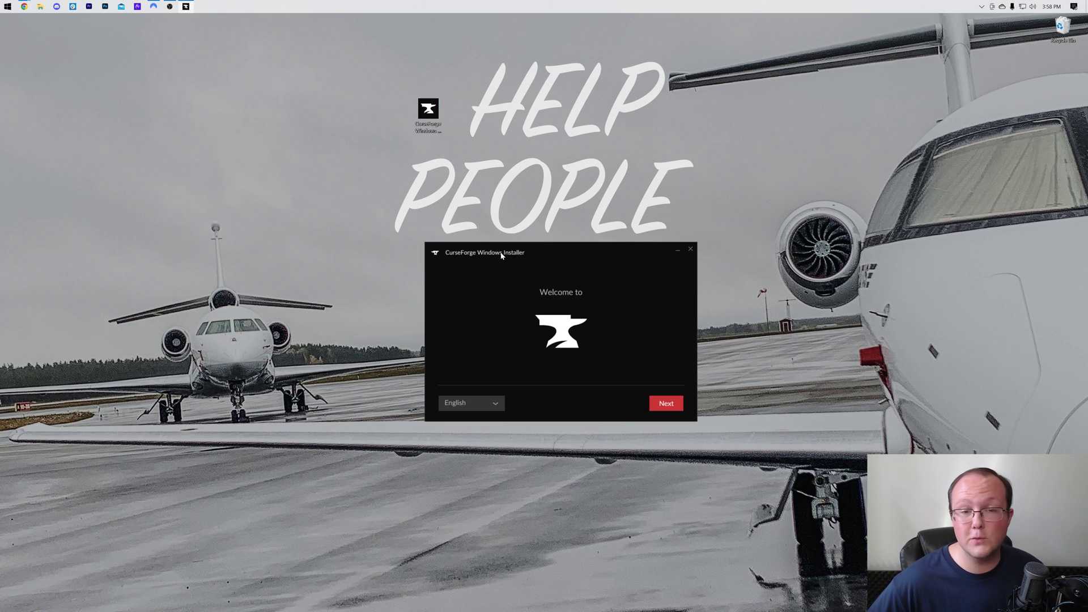
pyautogui.click(664, 405)
pyautogui.click(442, 401)
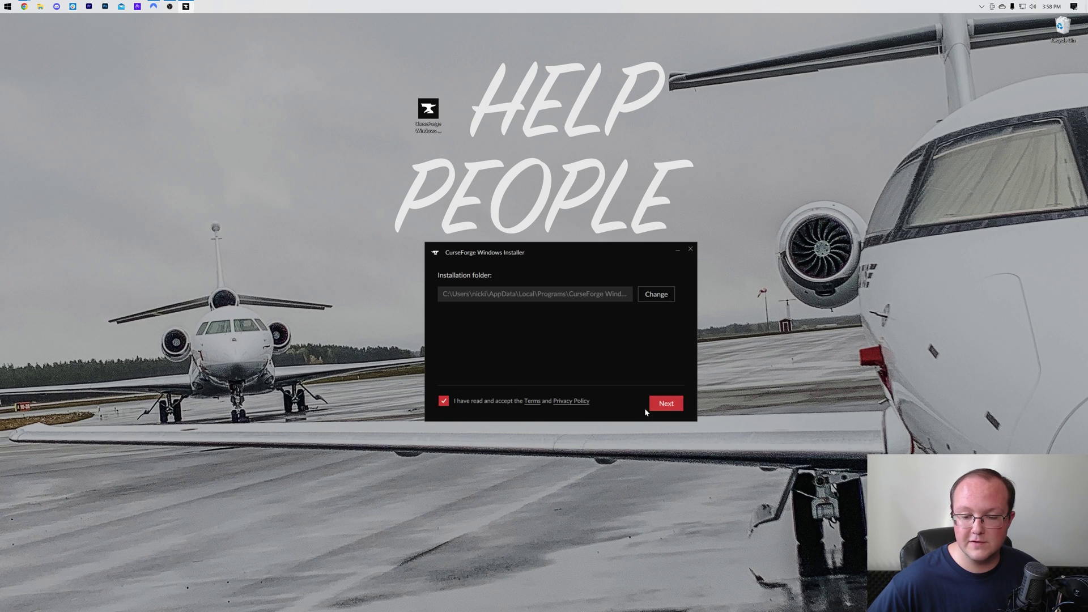
pyautogui.click(665, 404)
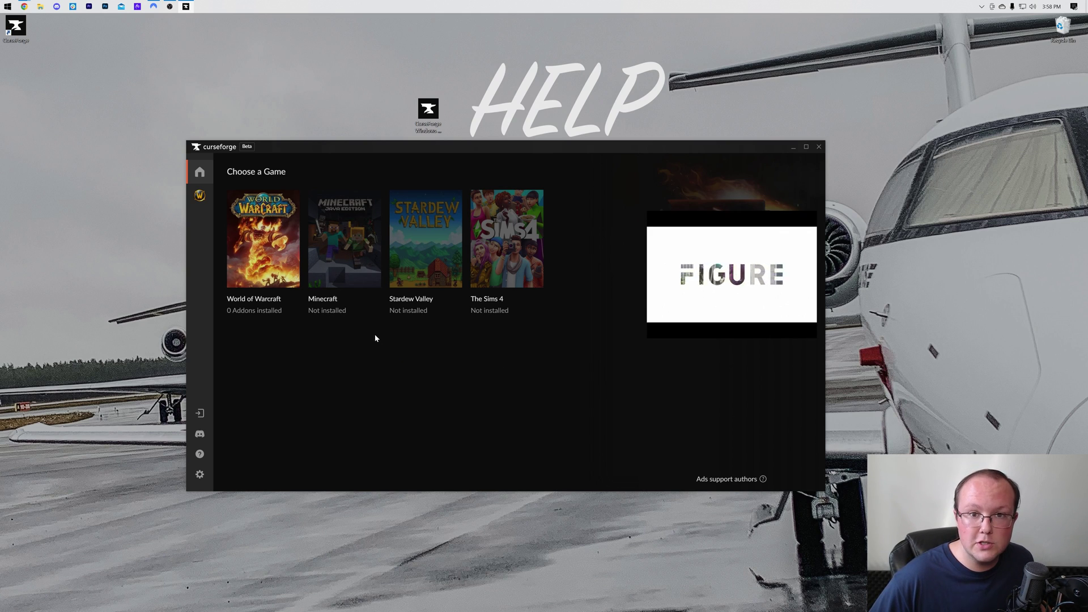
# Set up Minecraft with the standard modding folder, then find "dawncraft" and install DawnCraft - An Adventure RPG Modpack
pyautogui.click(358, 251)
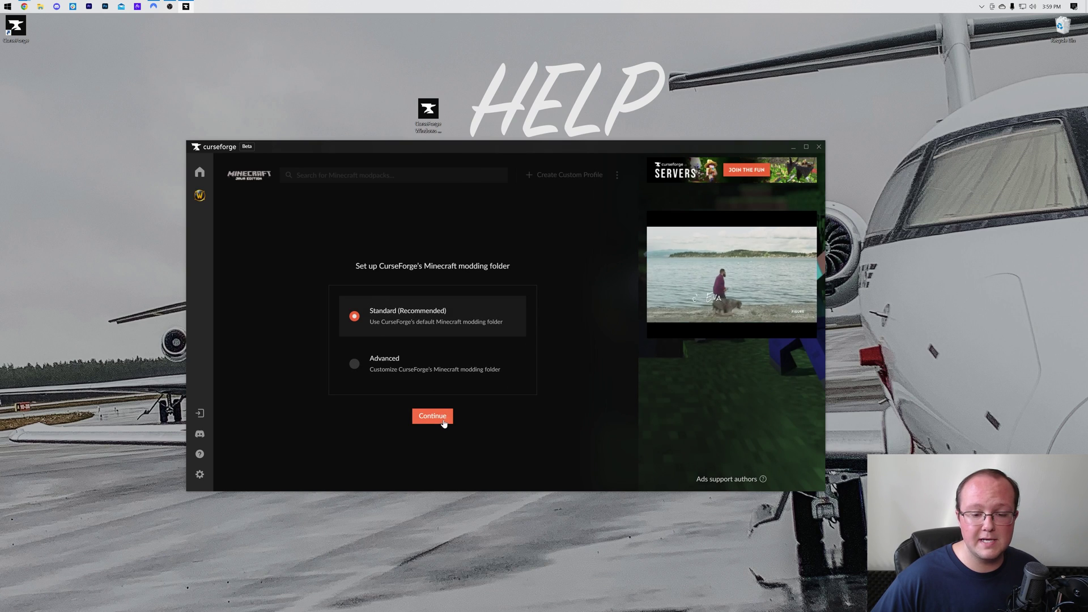
pyautogui.click(429, 417)
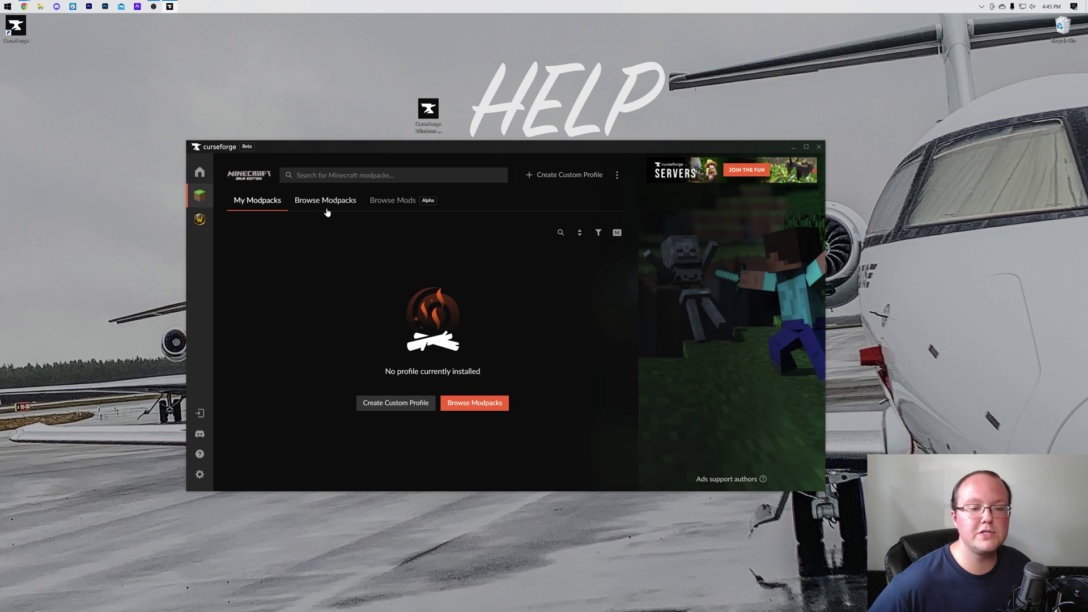
pyautogui.write('d')
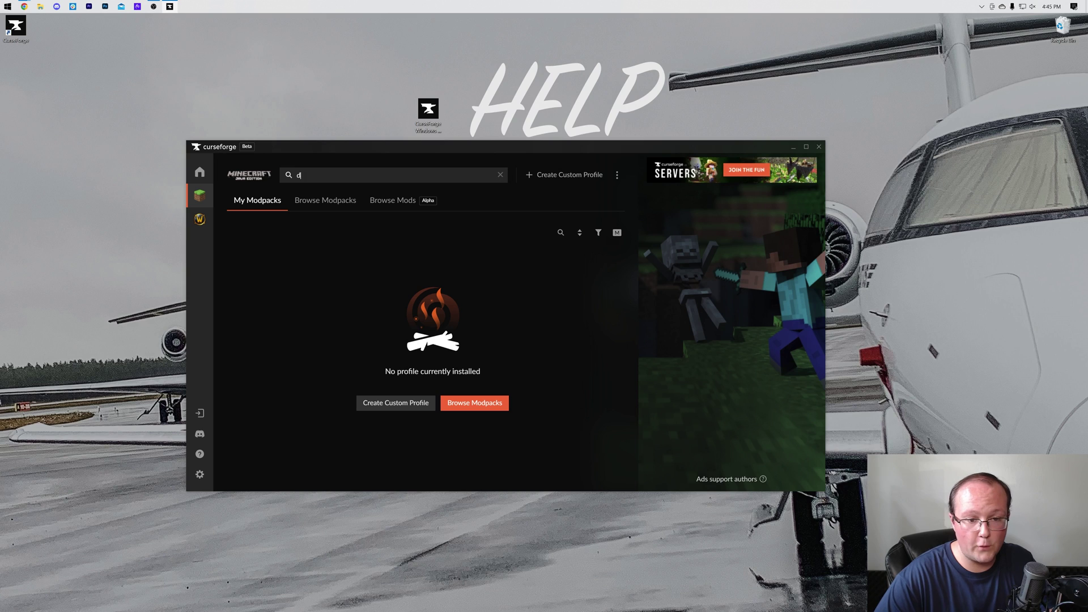
pyautogui.write('awncraft')
pyautogui.press('Return')
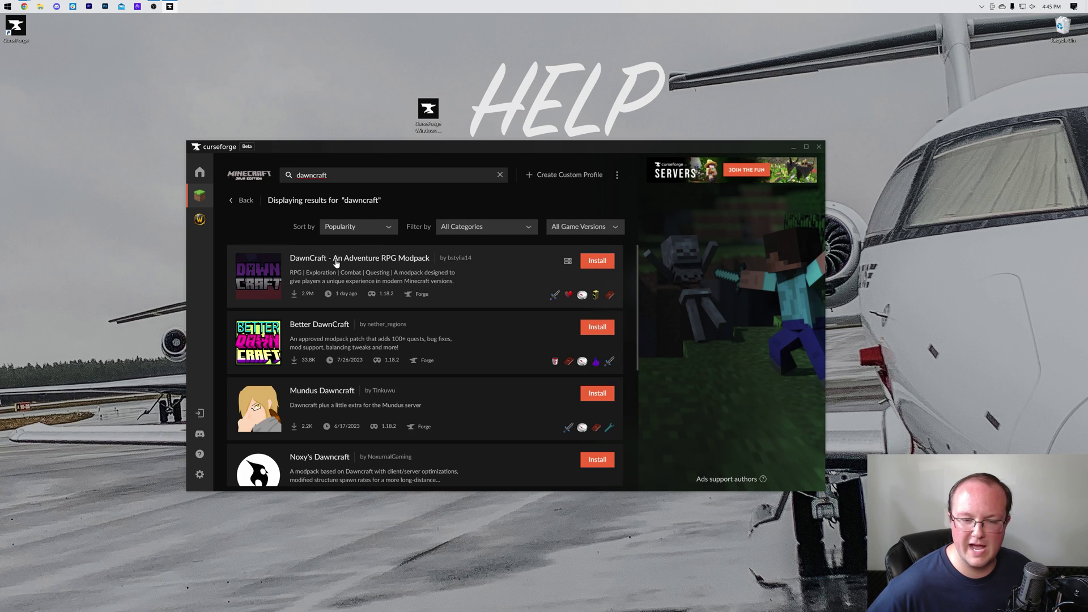
pyautogui.click(598, 263)
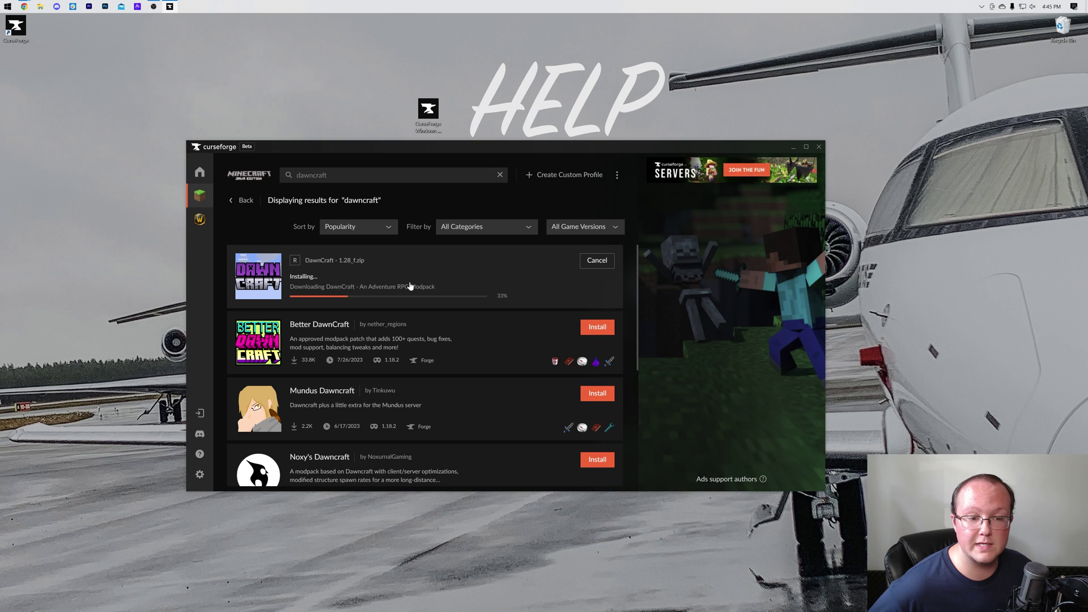
# Launch the installed DawnCraft profile into the Minecraft Launcher and open its installation for editing to review the JVM memory arguments
pyautogui.click(243, 200)
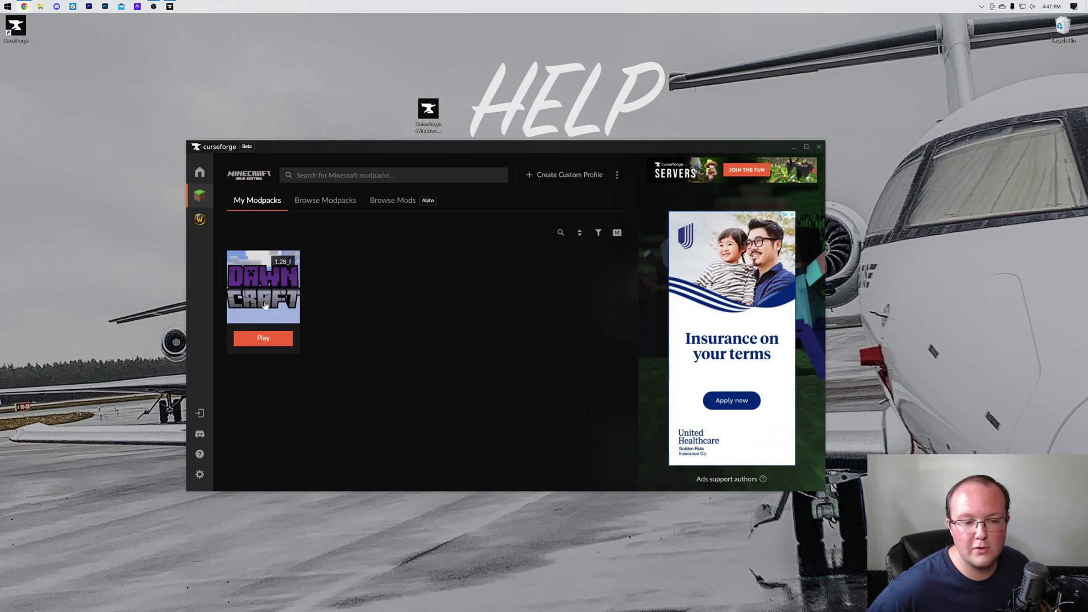
pyautogui.click(258, 339)
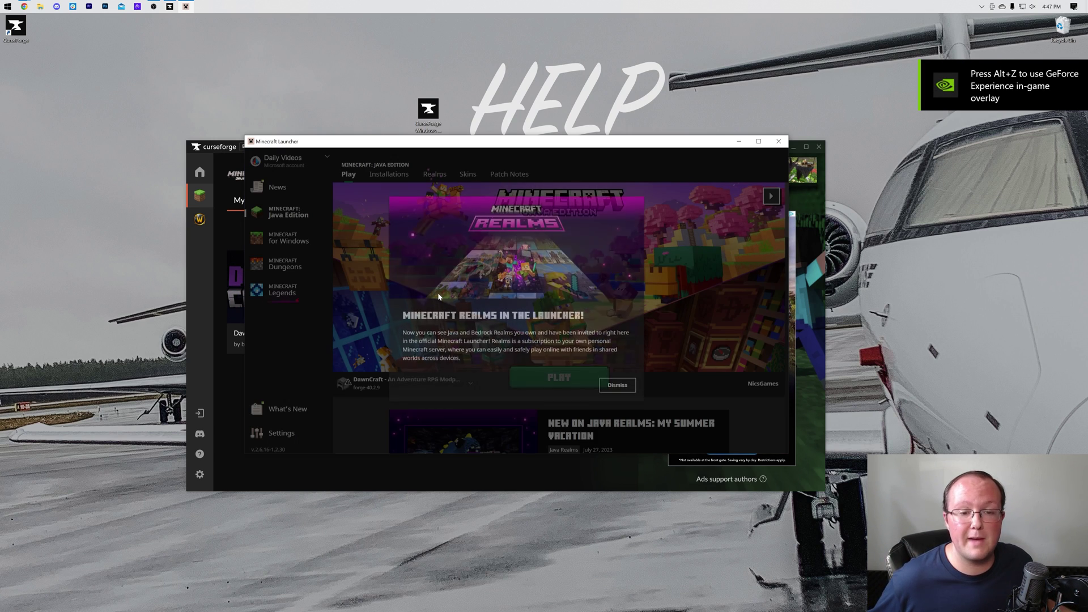
pyautogui.click(613, 386)
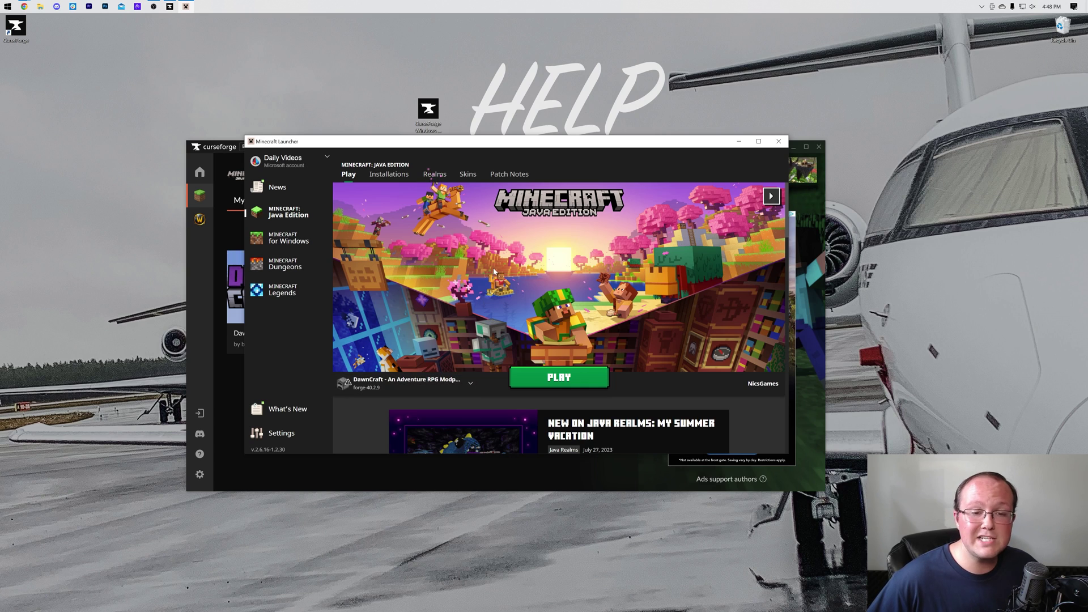
pyautogui.click(386, 175)
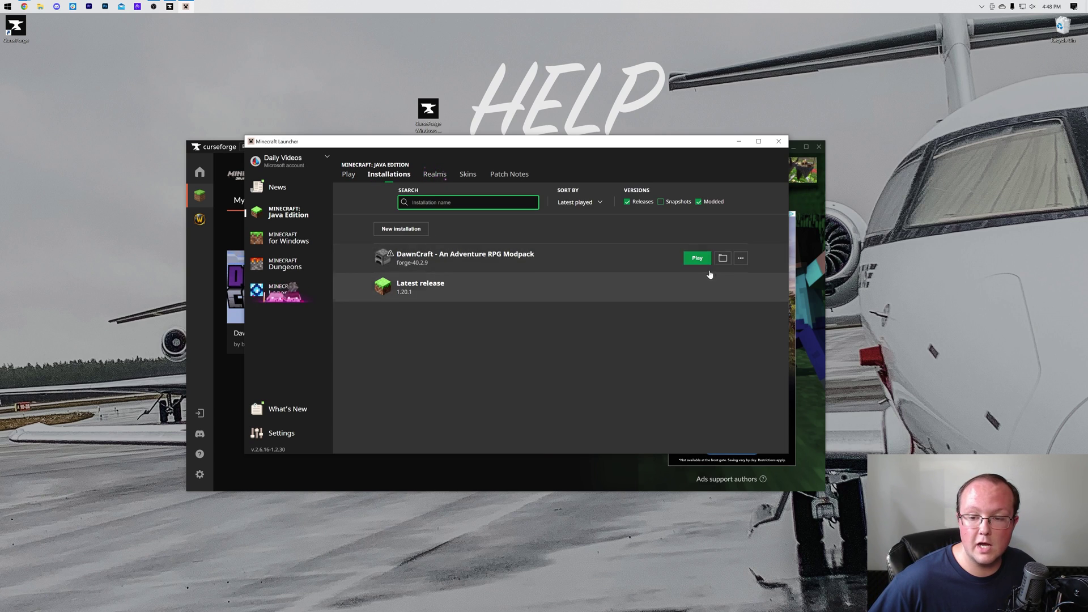
pyautogui.click(741, 258)
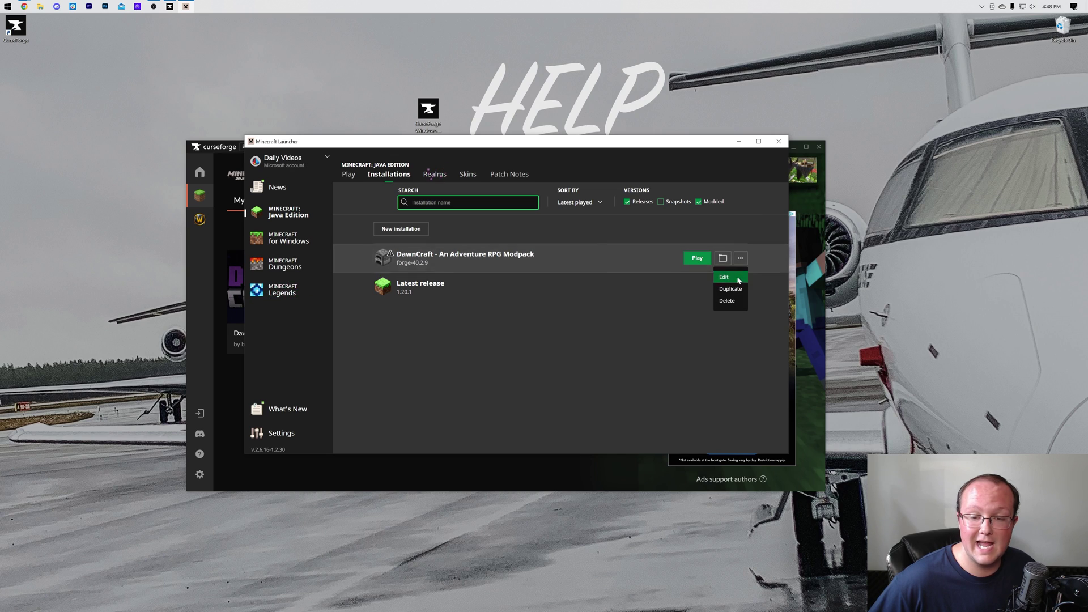
pyautogui.click(725, 277)
pyautogui.click(570, 373)
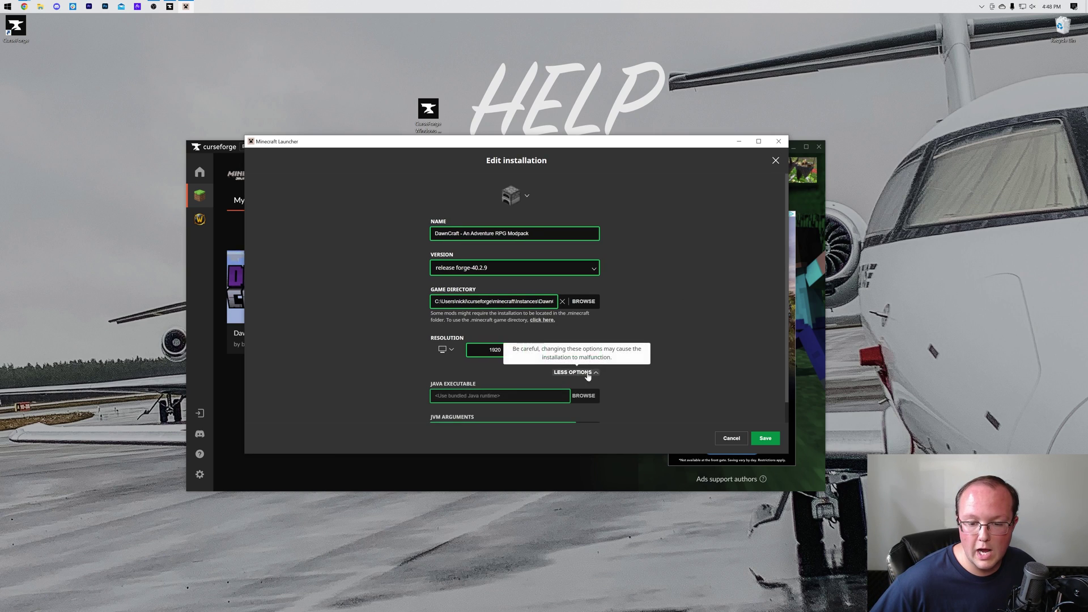
pyautogui.scroll(-1, 646, 369)
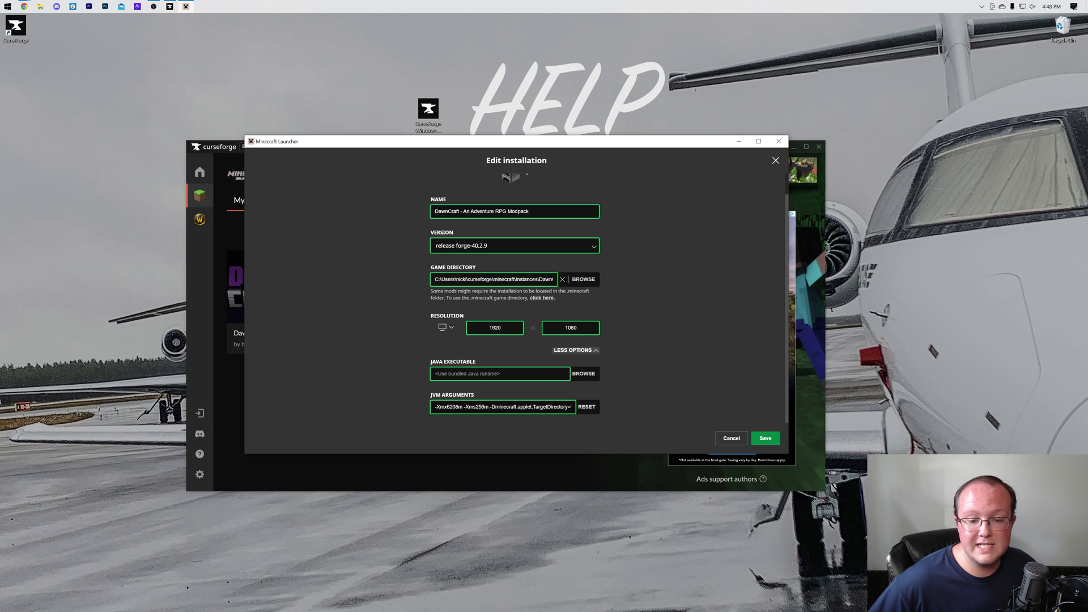
pyautogui.moveTo(435, 407); pyautogui.dragTo(452, 407)
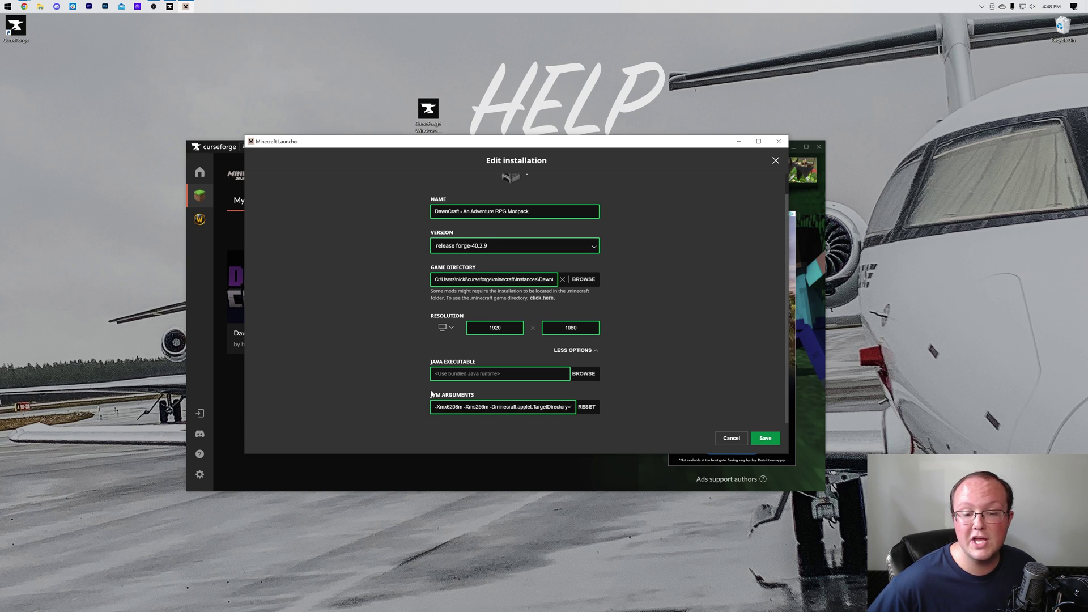
# Set the DawnCraft installation's resolution to 2560 x 1440 and save the installation
pyautogui.click(445, 328)
pyautogui.click(446, 309)
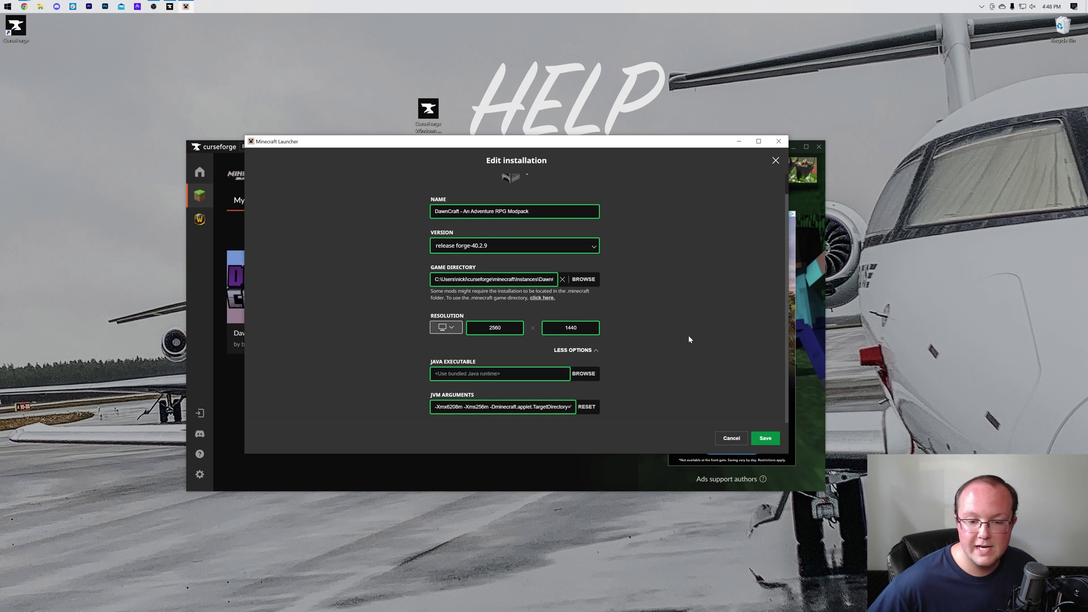
pyautogui.click(764, 438)
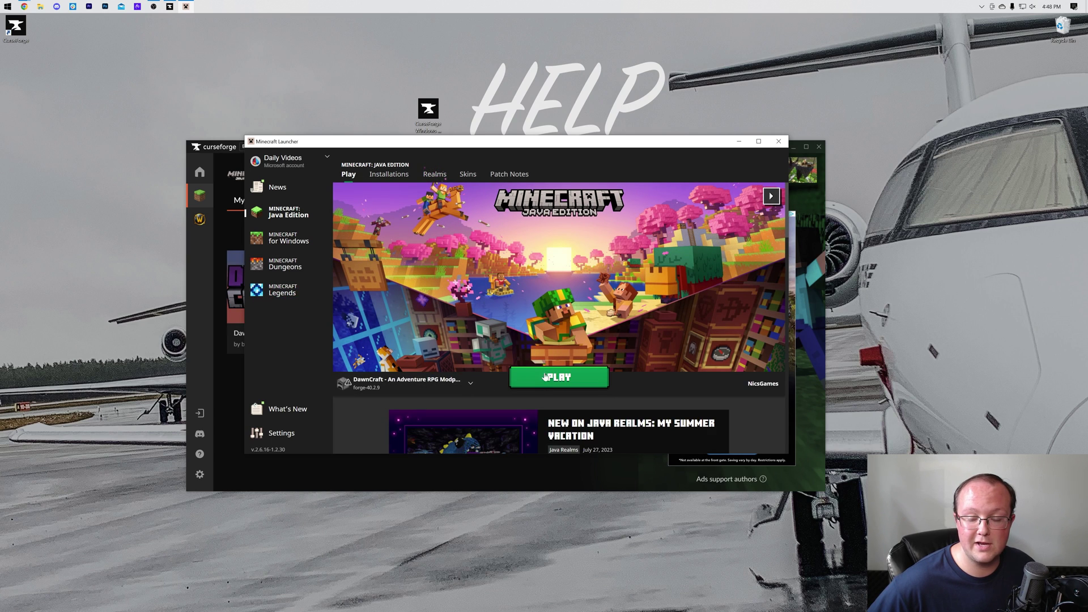
# Start DawnCraft from the launcher and join the SimpleGameHosting.com multiplayer server
pyautogui.click(549, 377)
pyautogui.click(608, 345)
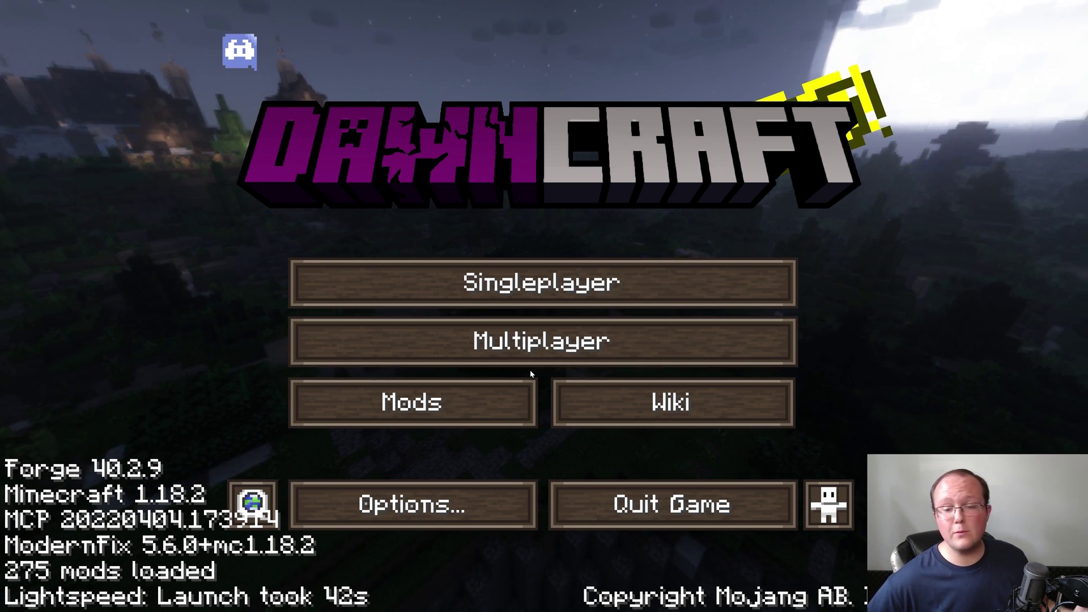
pyautogui.click(511, 352)
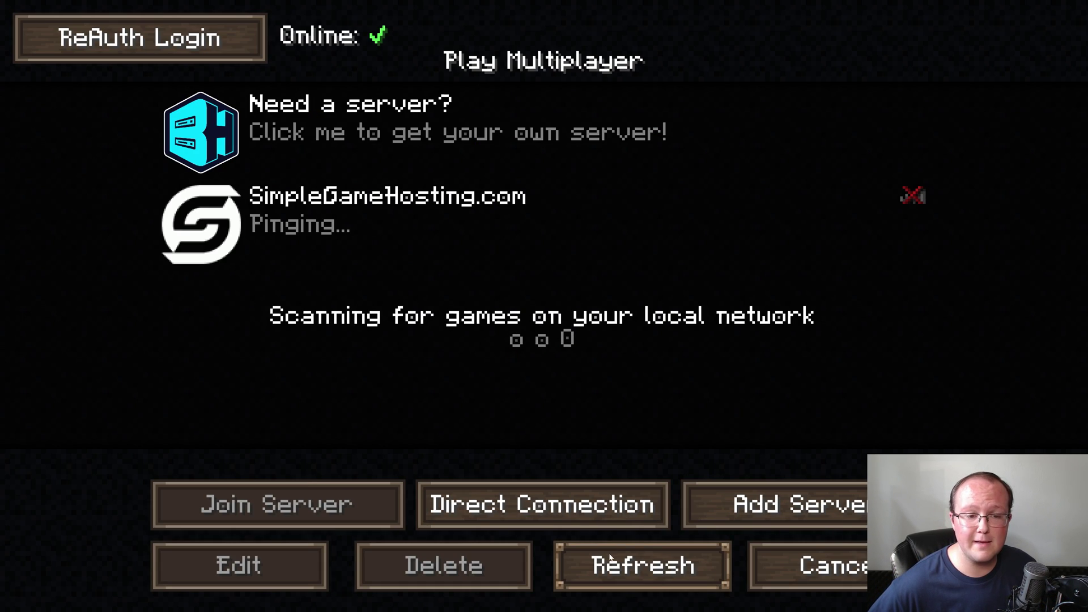
pyautogui.doubleClick(329, 240)
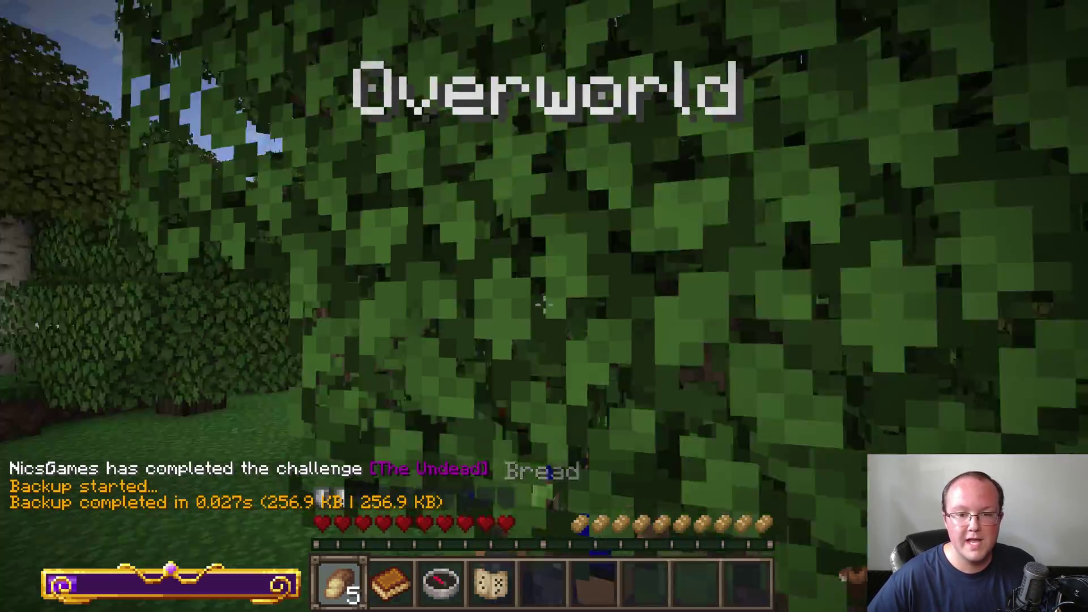
# Check the character in third-person view and the debug overlay, capture a screenshot, and return to first-person view
pyautogui.press('F5')
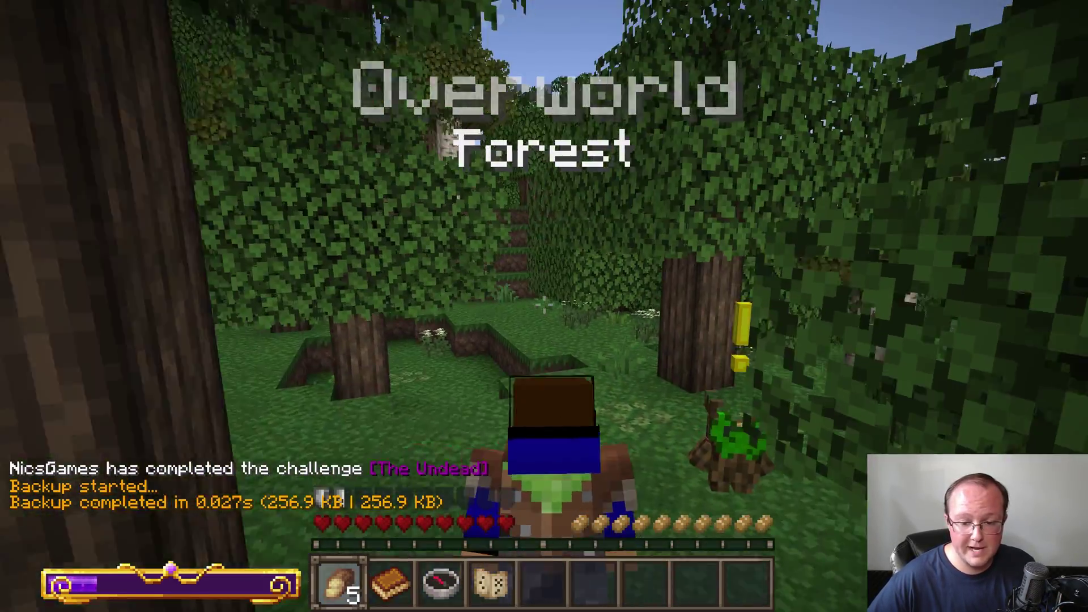
pyautogui.press('F3')
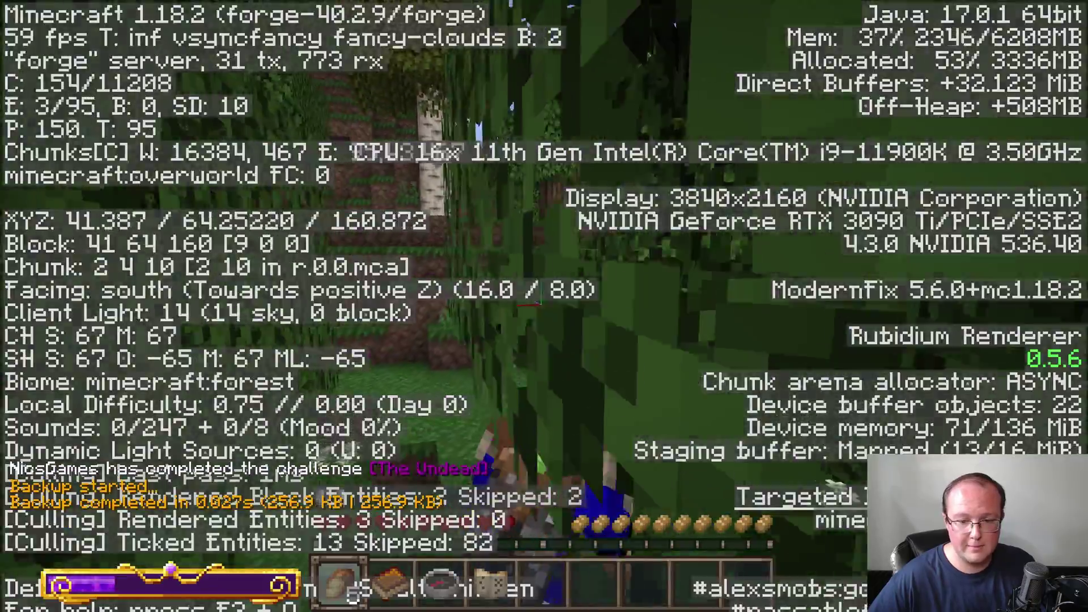
pyautogui.press('F3')
pyautogui.press('F2')
pyautogui.press('F5')
pyautogui.press('F5')
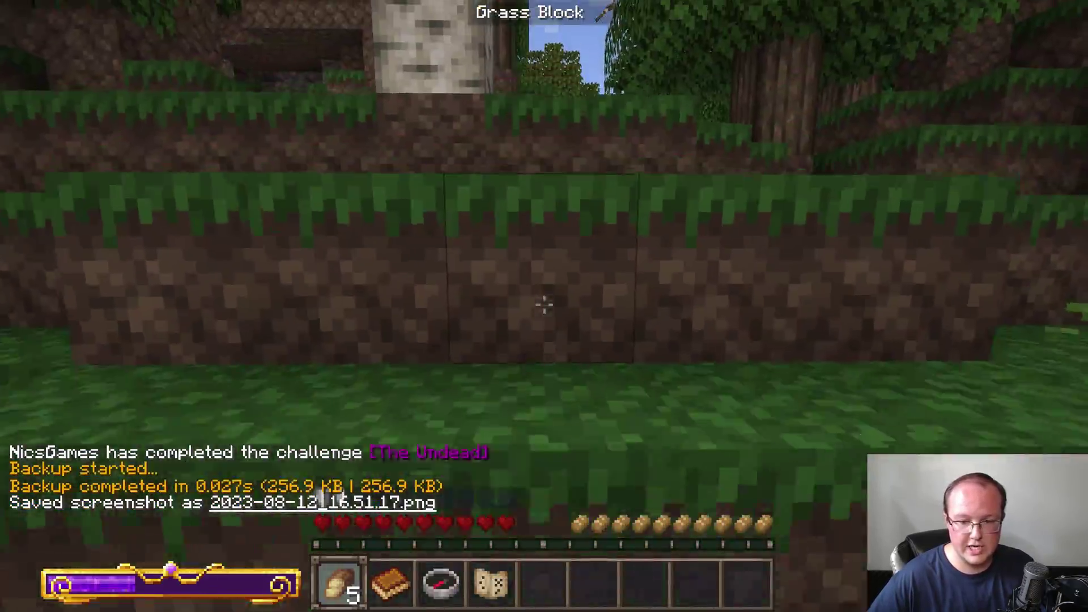
# Walk through the forest to the sandy shore beside the palm tree to explore the server world
pyautogui.press('w')
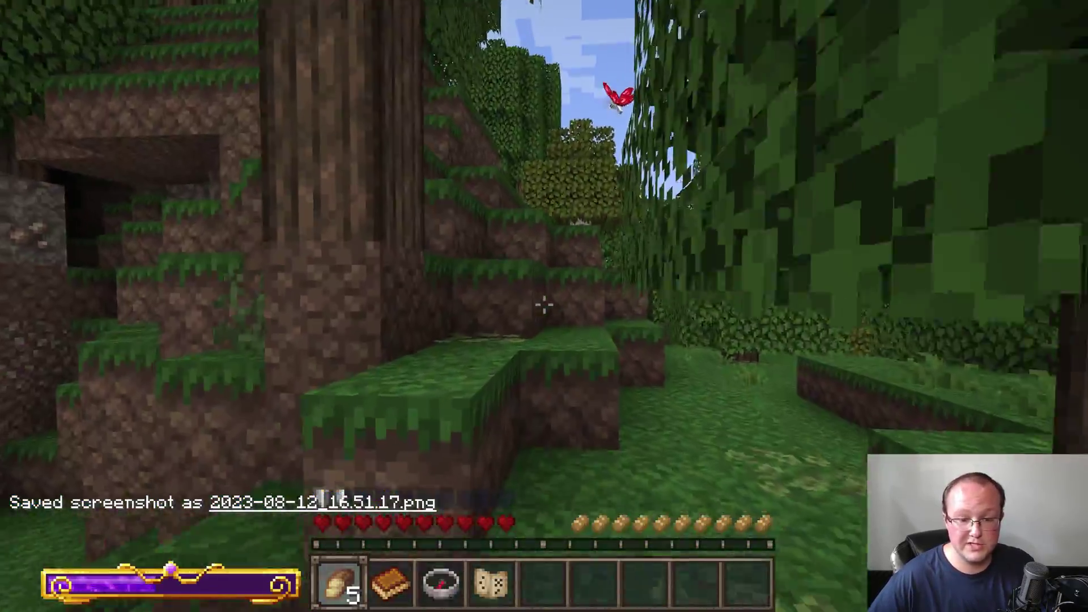
pyautogui.press('w')
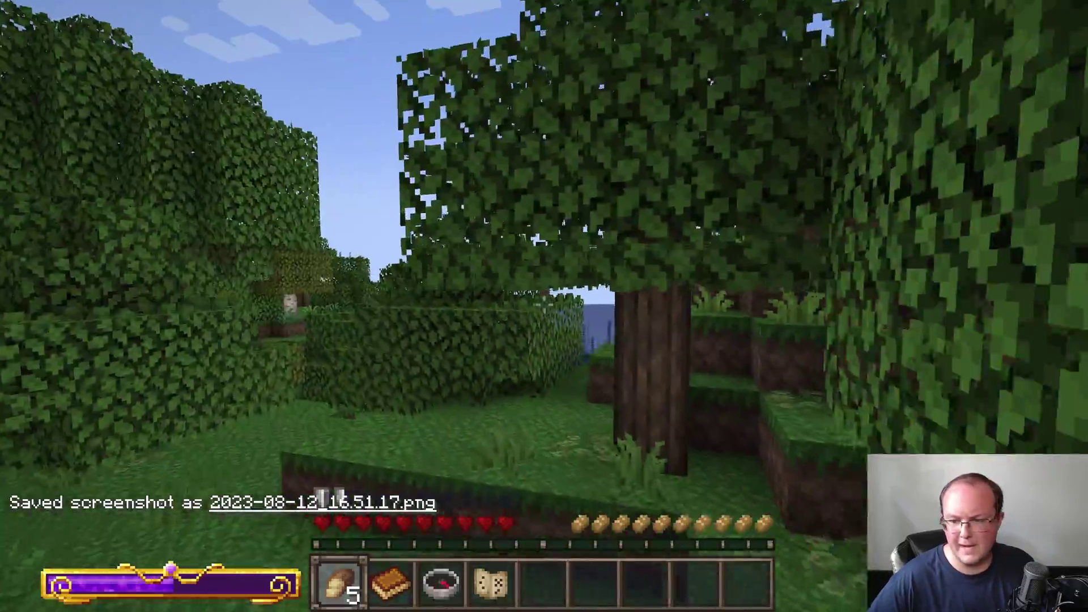
pyautogui.press('w')
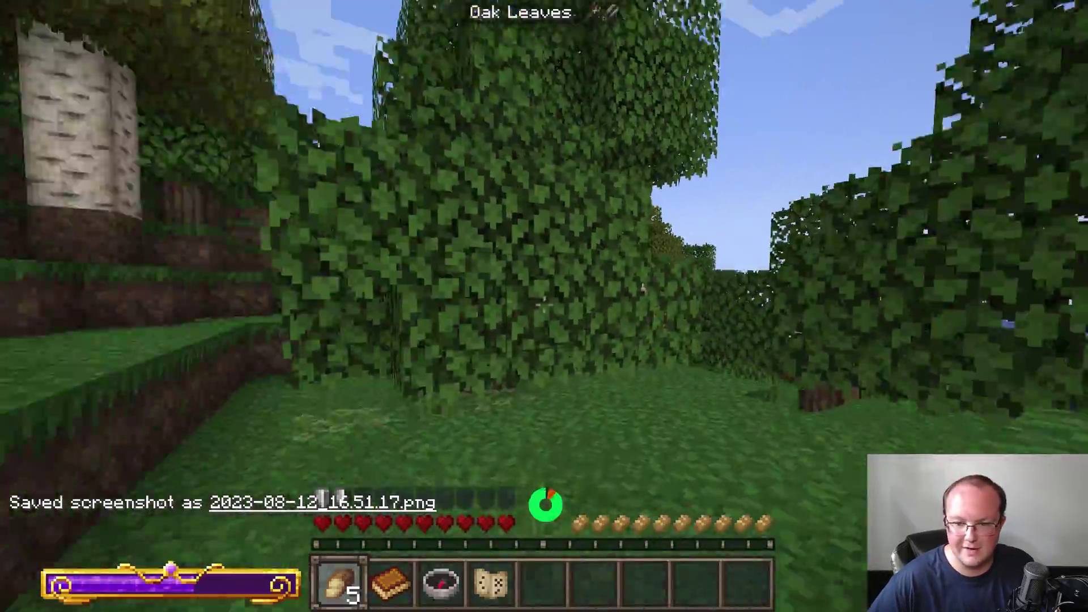
pyautogui.press('w')
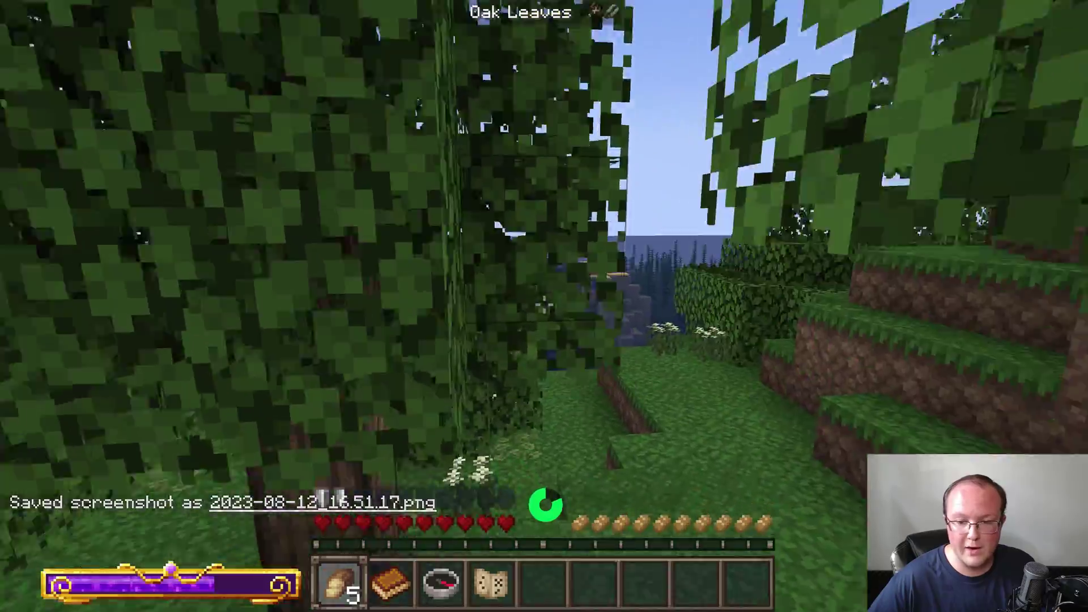
pyautogui.press('w')
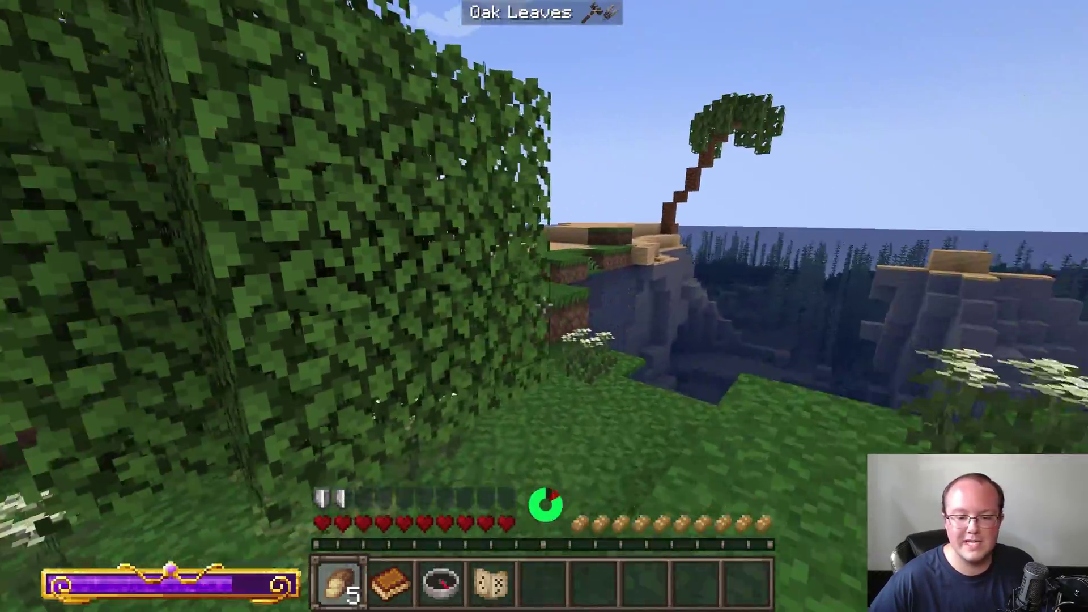
pyautogui.press('w')
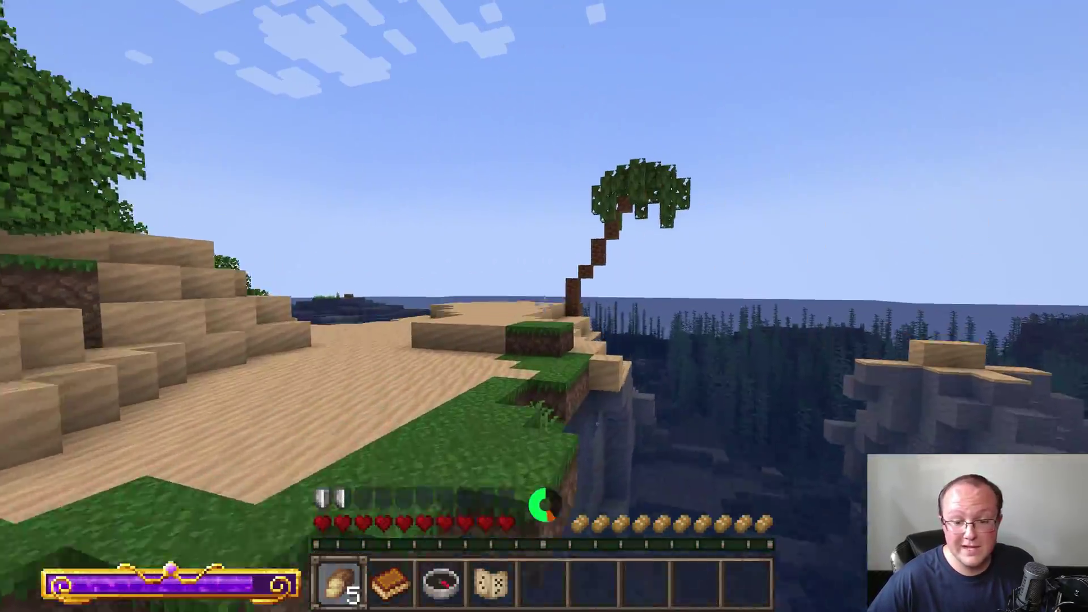
pyautogui.press('w')
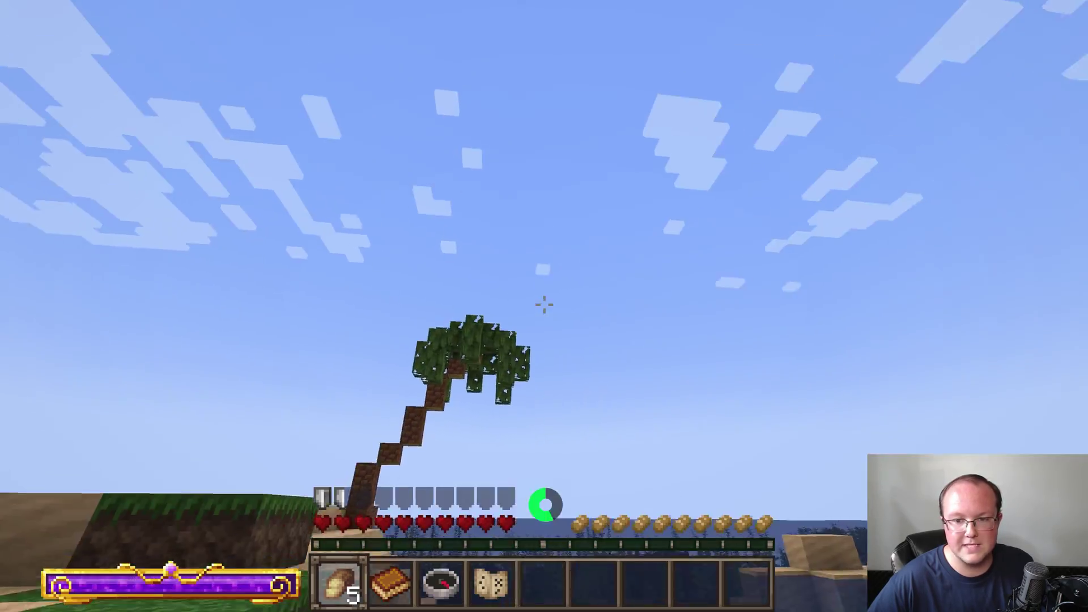
pyautogui.press('w')
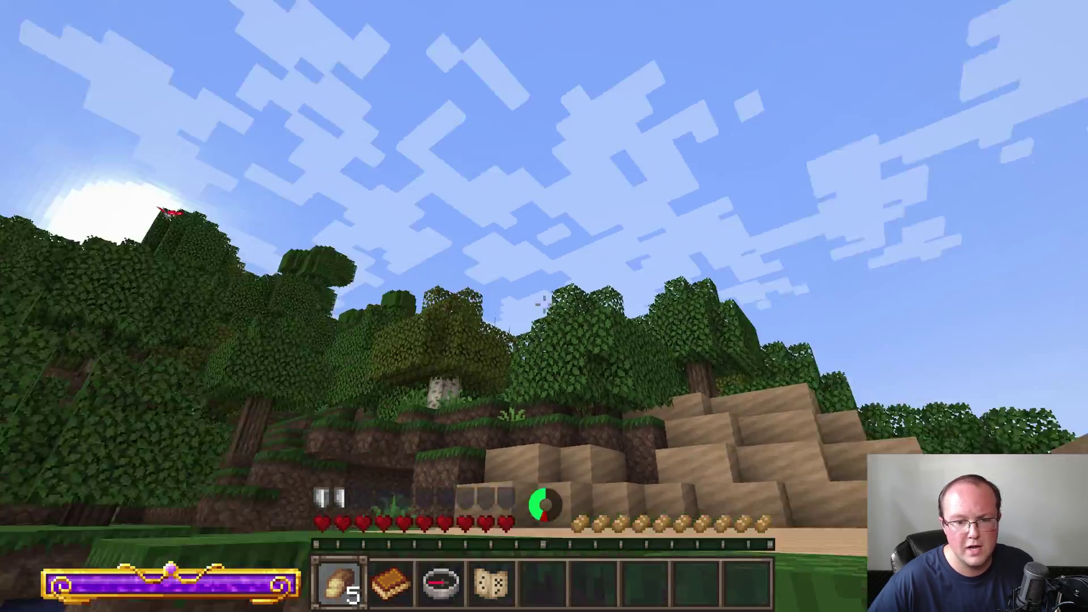
pyautogui.press('w')
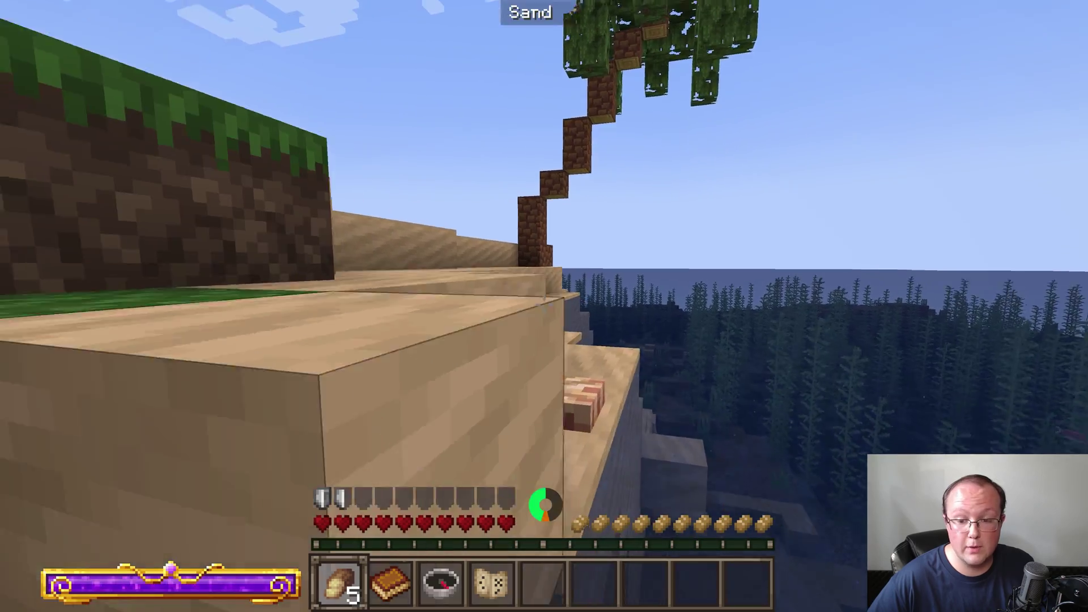
pyautogui.press('w')
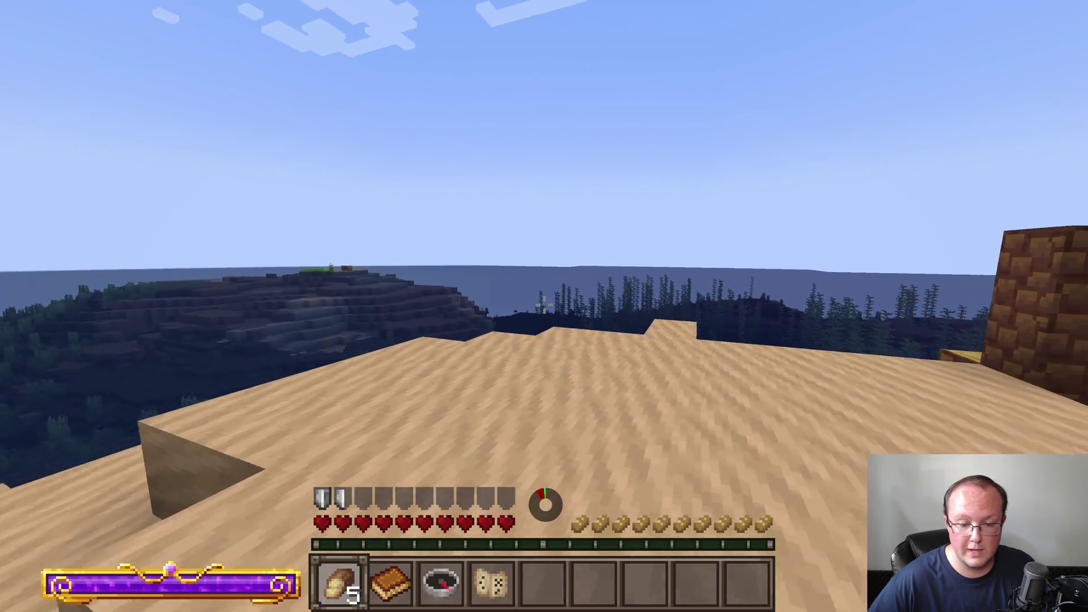
# Look through the starting village map and compass, and activate the Empty Antique Atlas while standing on the sand
pyautogui.press('2')
pyautogui.press('4')
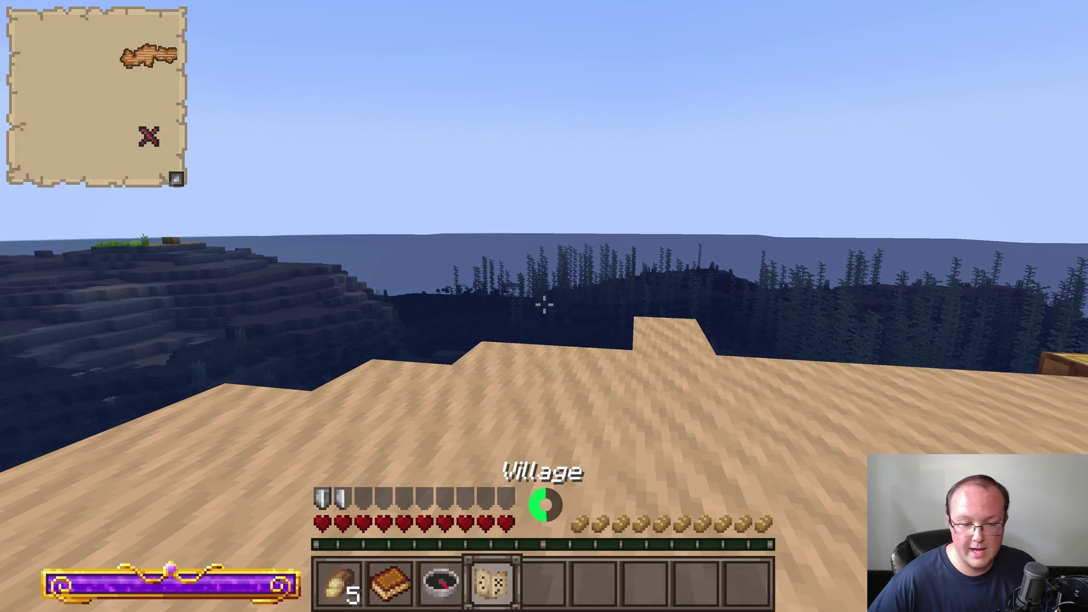
pyautogui.press('3')
pyautogui.press('2')
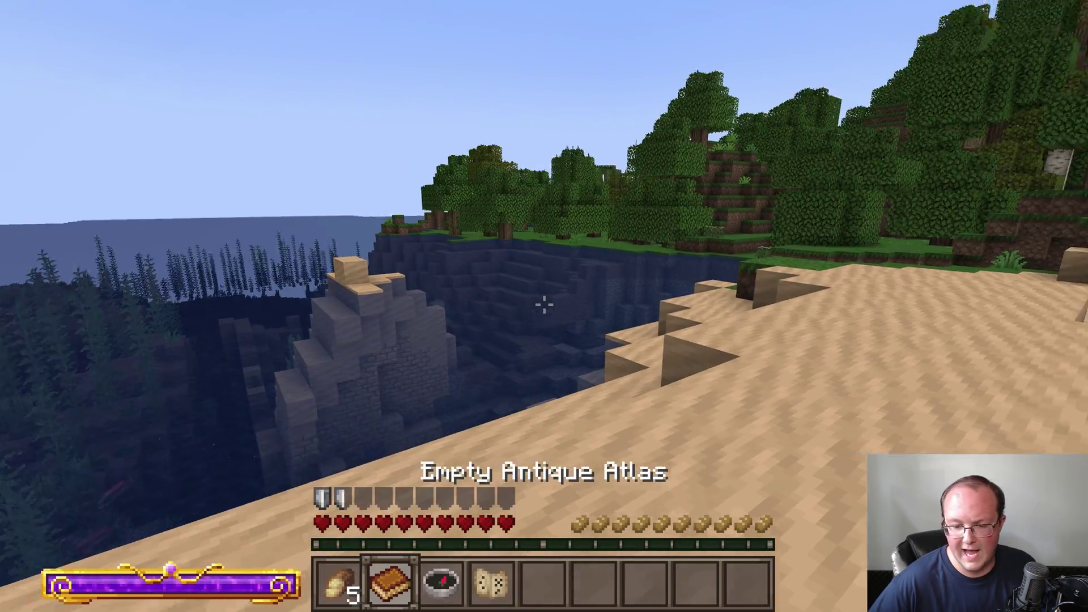
pyautogui.rightClick(544, 305)
pyautogui.scroll(2, 544, 306)
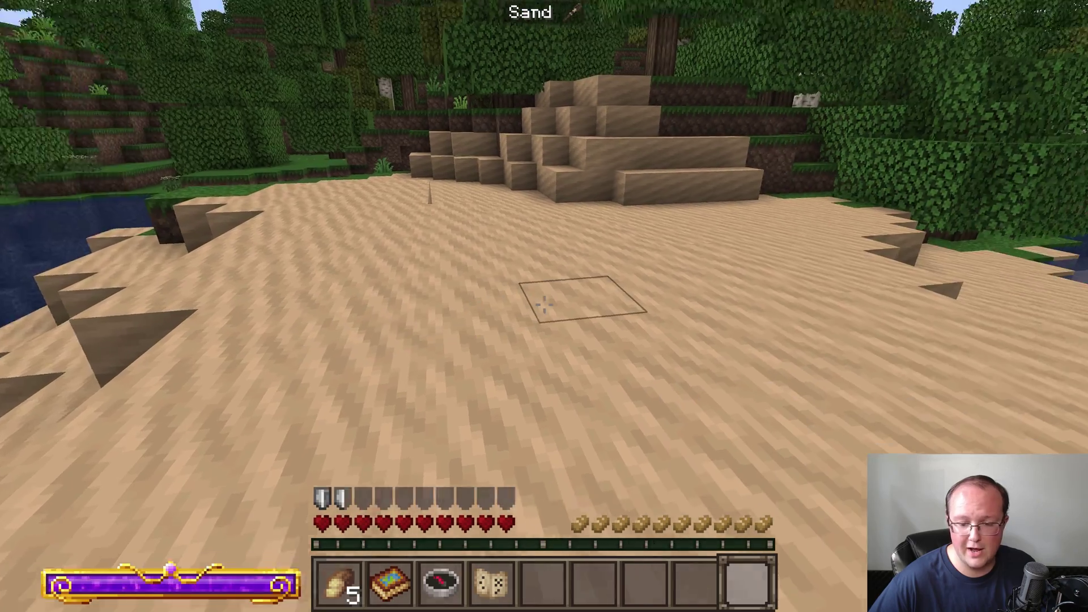
pyautogui.scroll(-1, 544, 306)
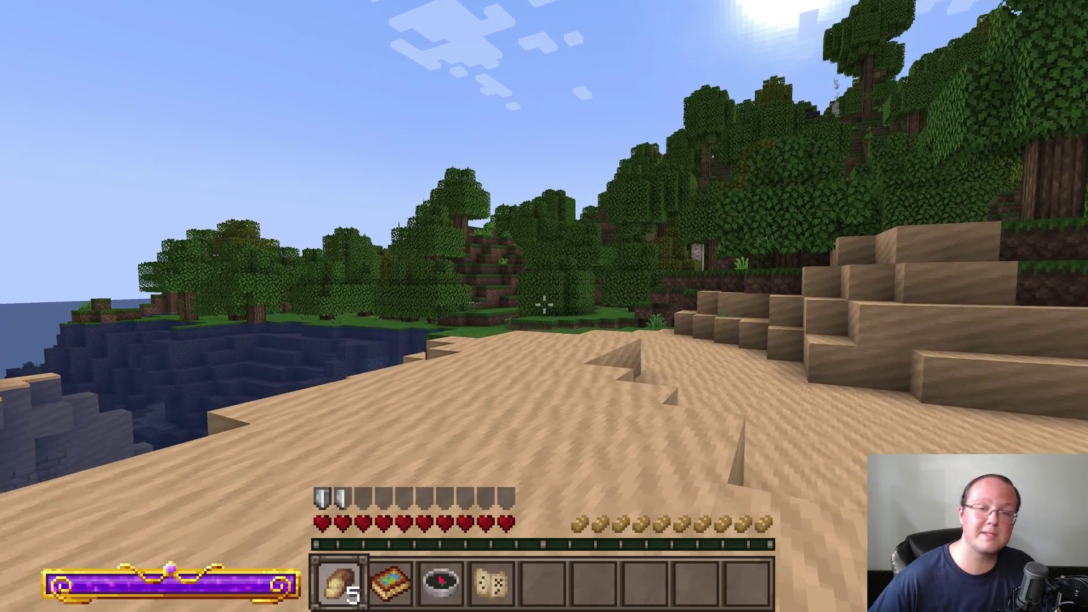
pyautogui.press('w')
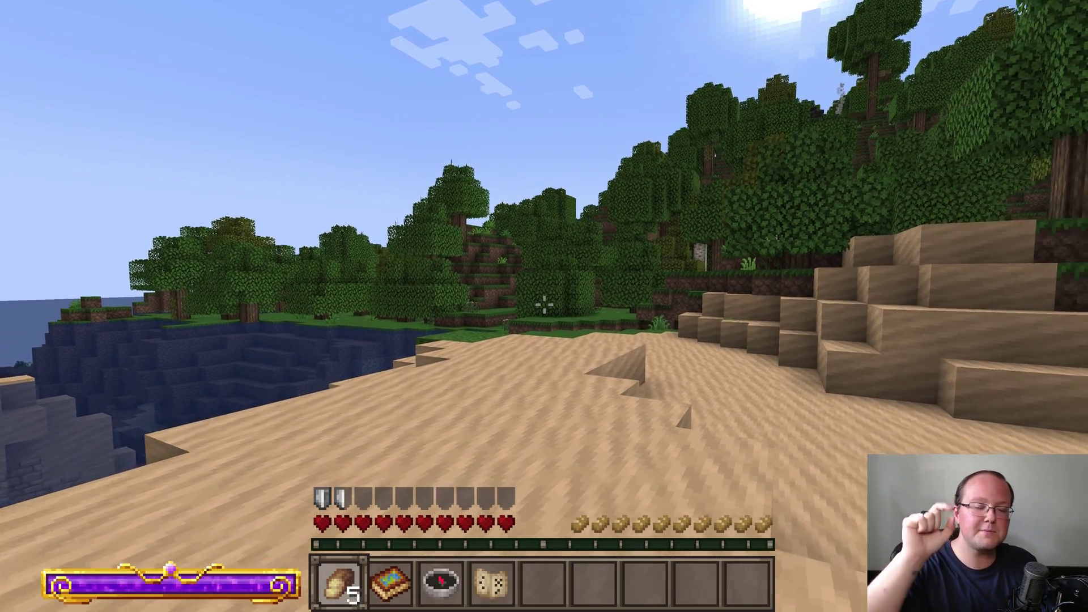